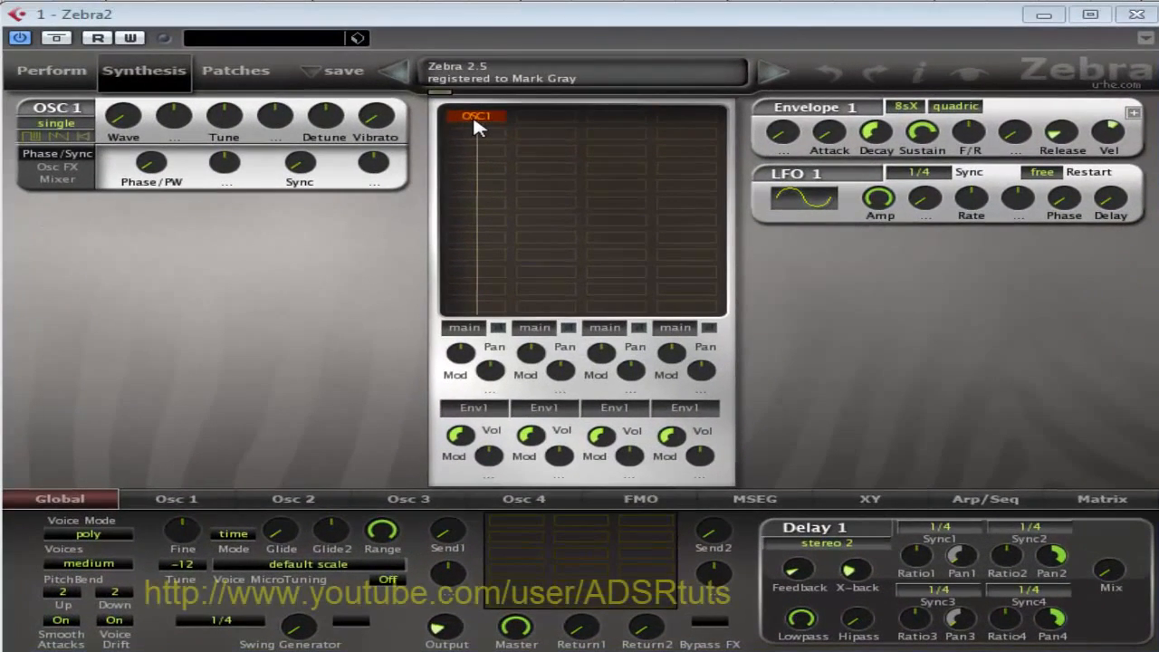
# Step: Remove the OSC1 module from the first grid lane and insert OSC1 again in the top slot
pyautogui.doubleClick(487, 119)
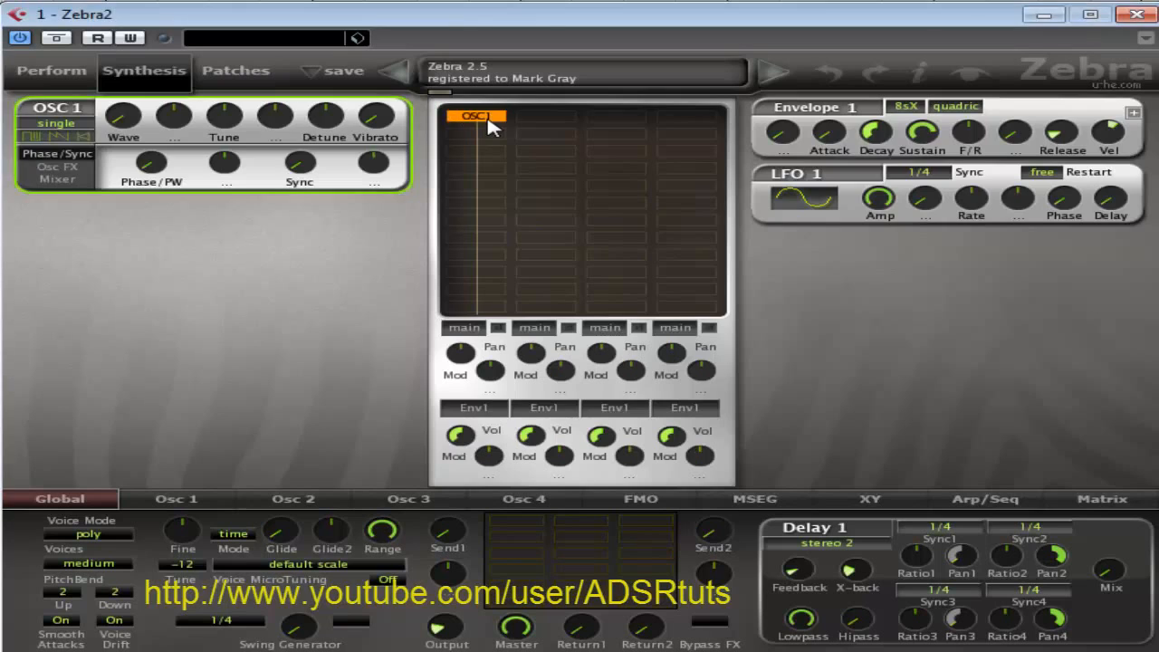
pyautogui.rightClick(483, 132)
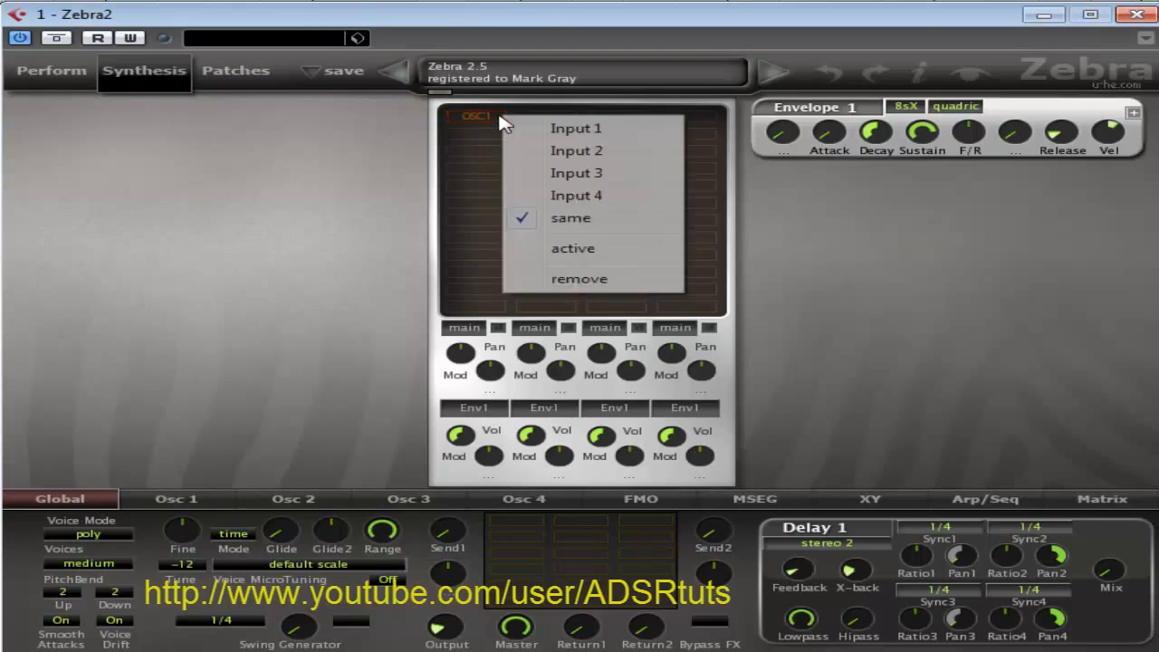
pyautogui.click(599, 283)
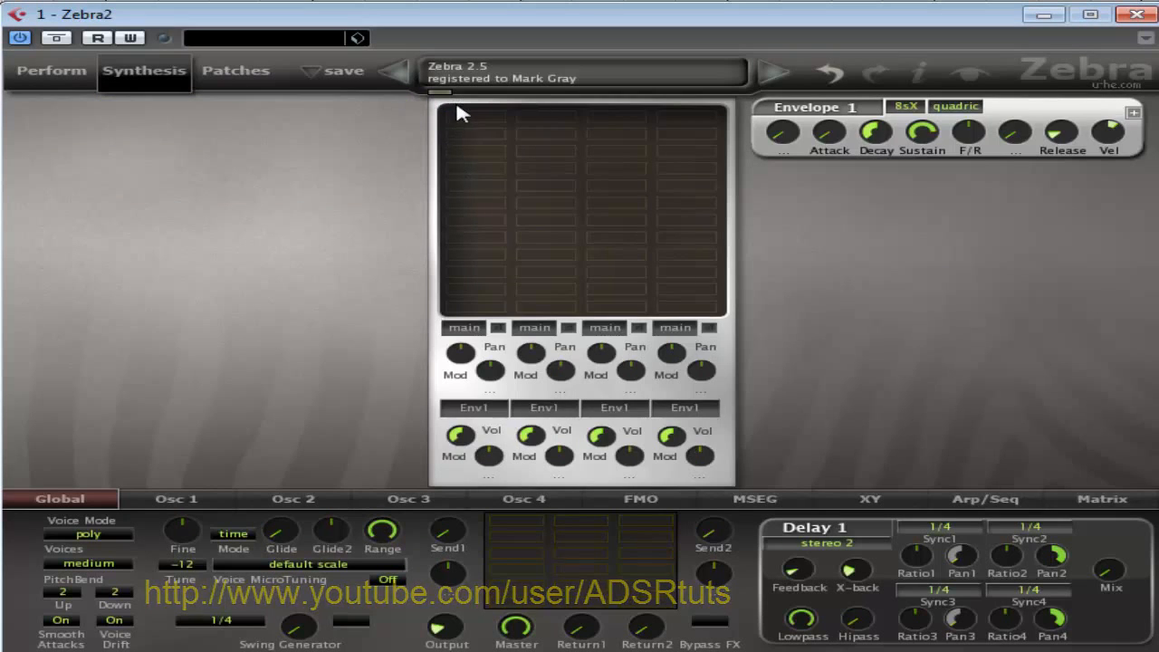
pyautogui.click(466, 115)
pyautogui.click(530, 126)
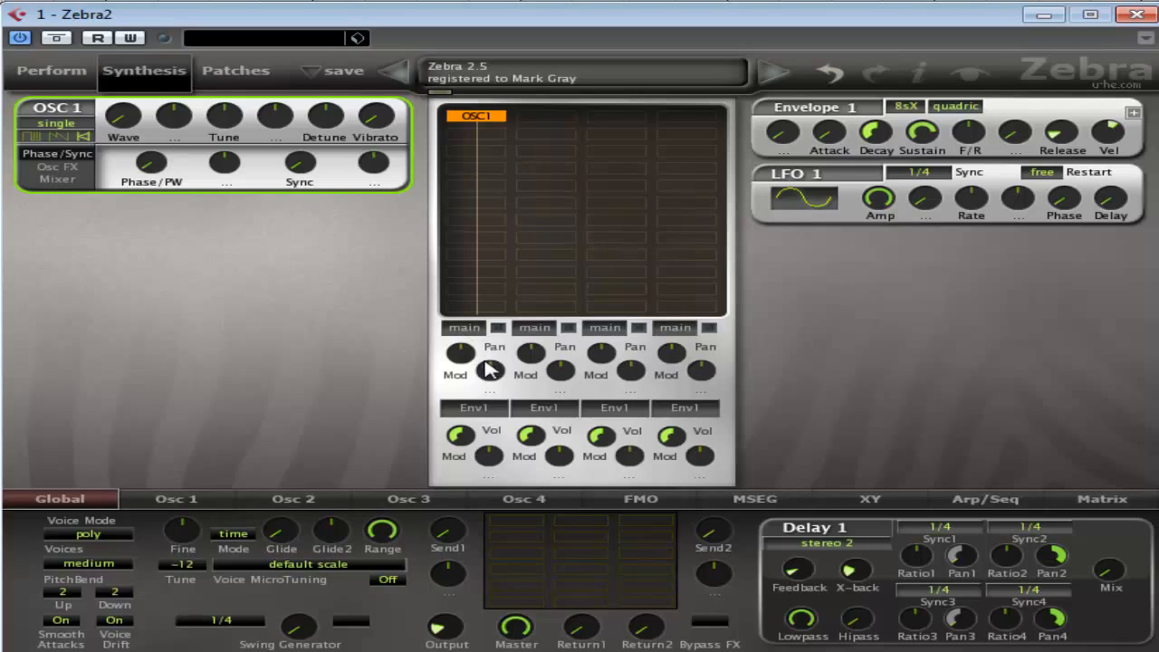
# Step: Raise the main Output level to 100.00
pyautogui.moveTo(454, 630)
pyautogui.mouseDown()
pyautogui.moveTo(453, 599)
pyautogui.moveTo(452, 611)
pyautogui.mouseUp()
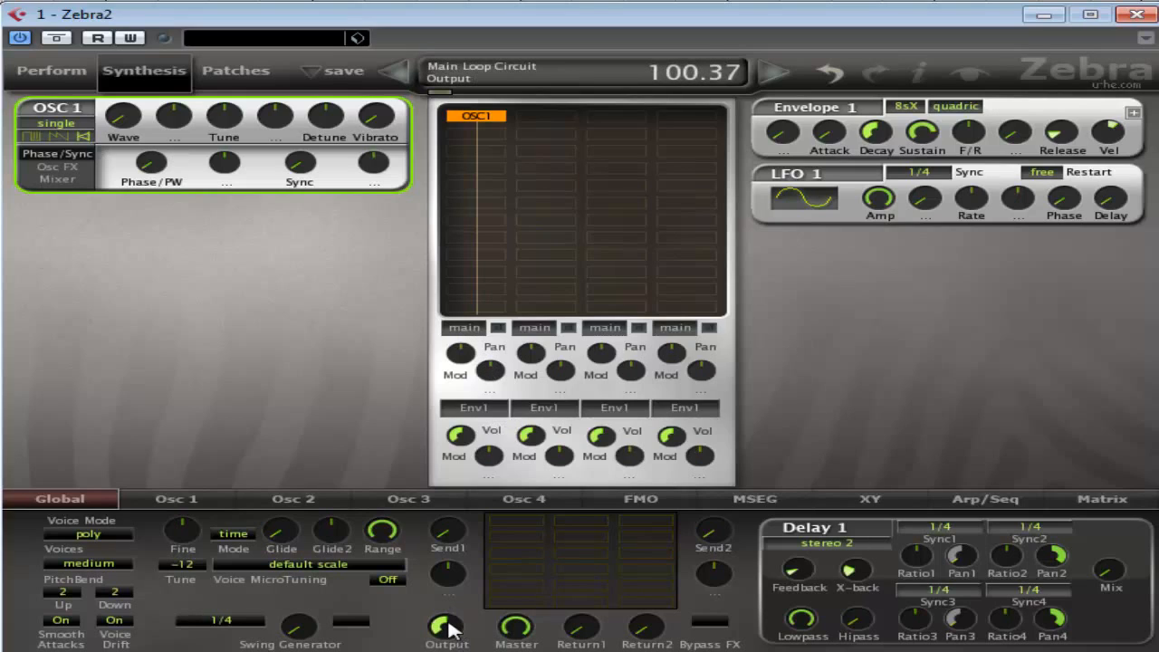
pyautogui.doubleClick(453, 630)
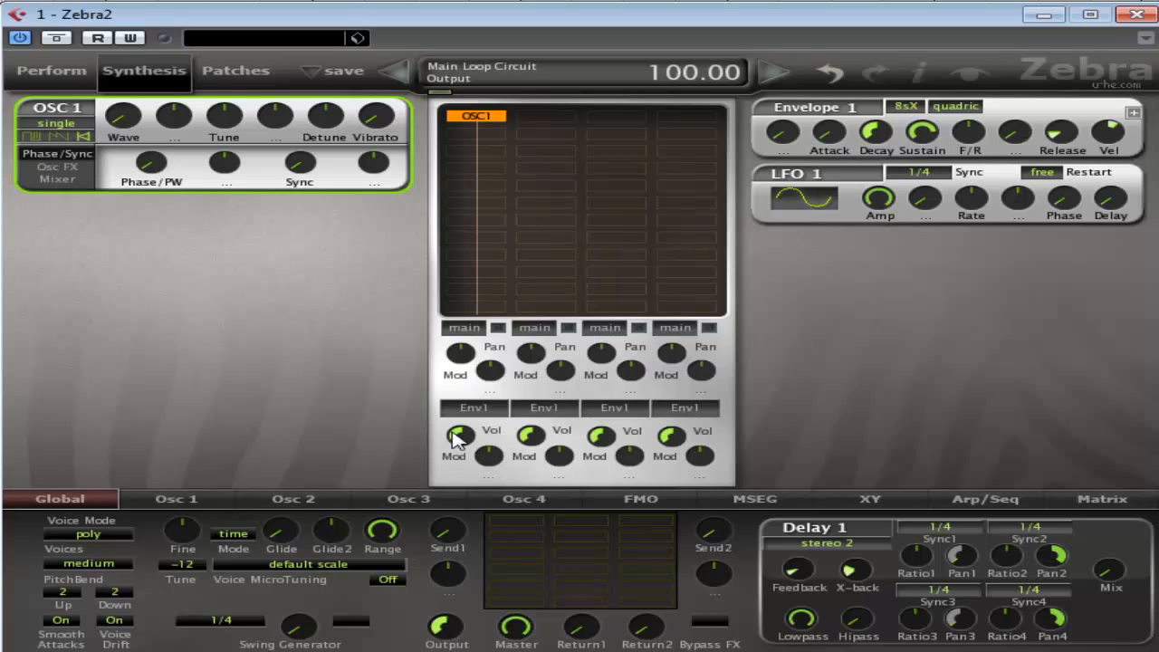
# Step: Add OSC2 directly below OSC1 in the first grid lane and set its voice mode to quad
pyautogui.click(465, 134)
pyautogui.click(475, 142)
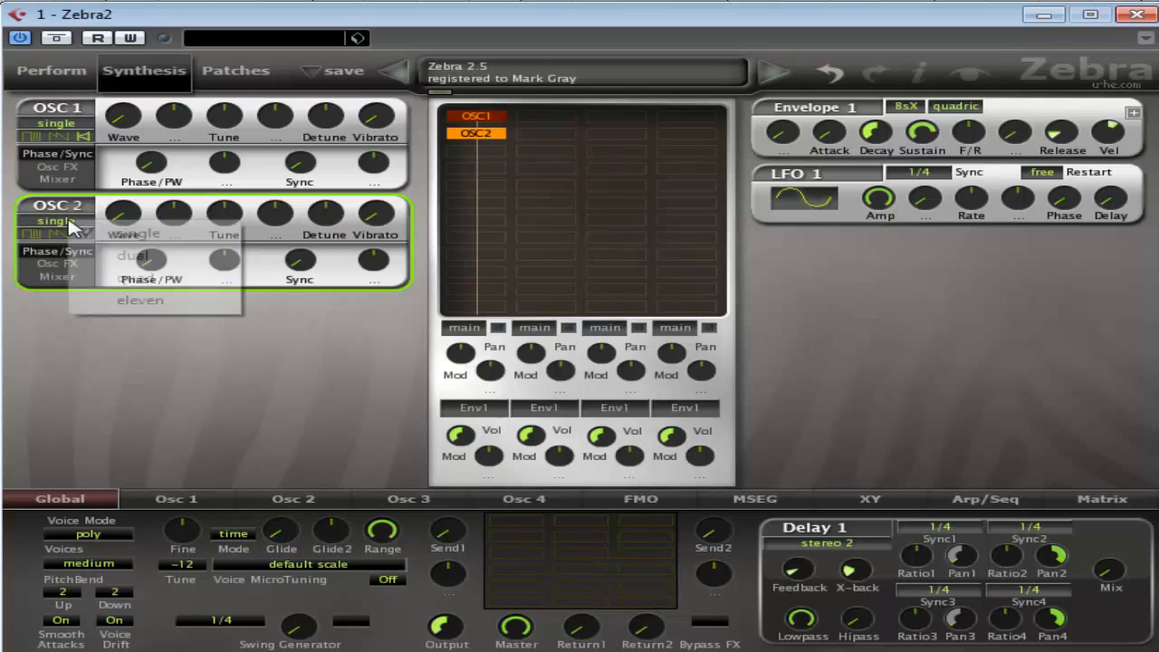
pyautogui.click(90, 232)
pyautogui.click(133, 279)
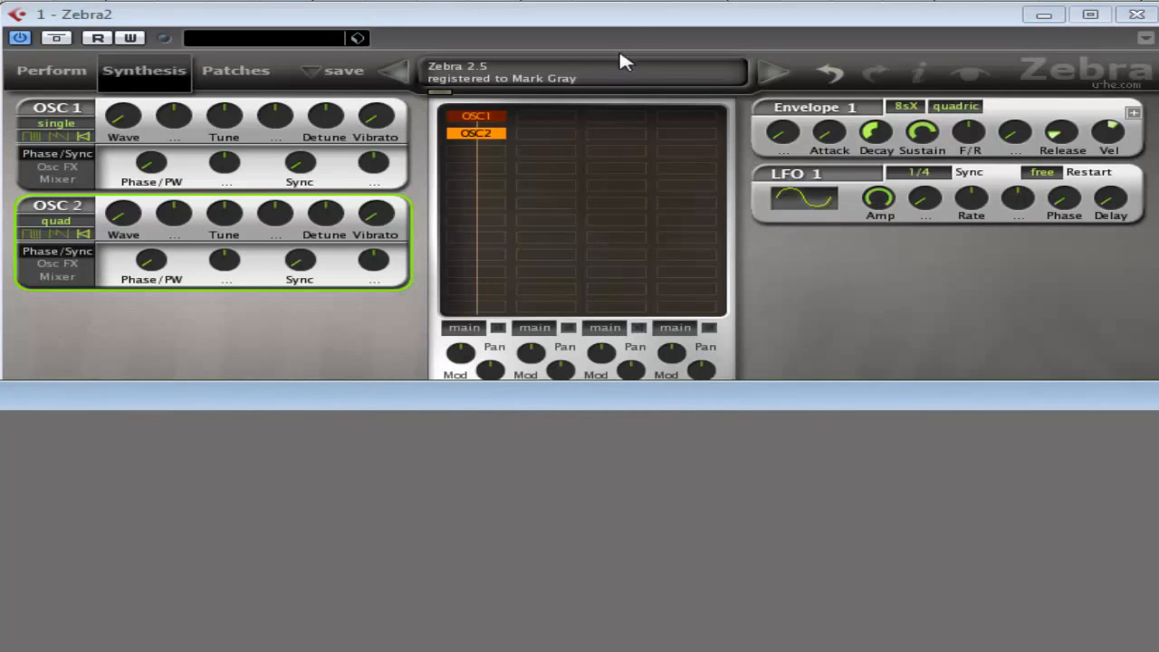
# Step: Add the VCF1 filter below OSC2 in the first grid lane
pyautogui.click(631, 38)
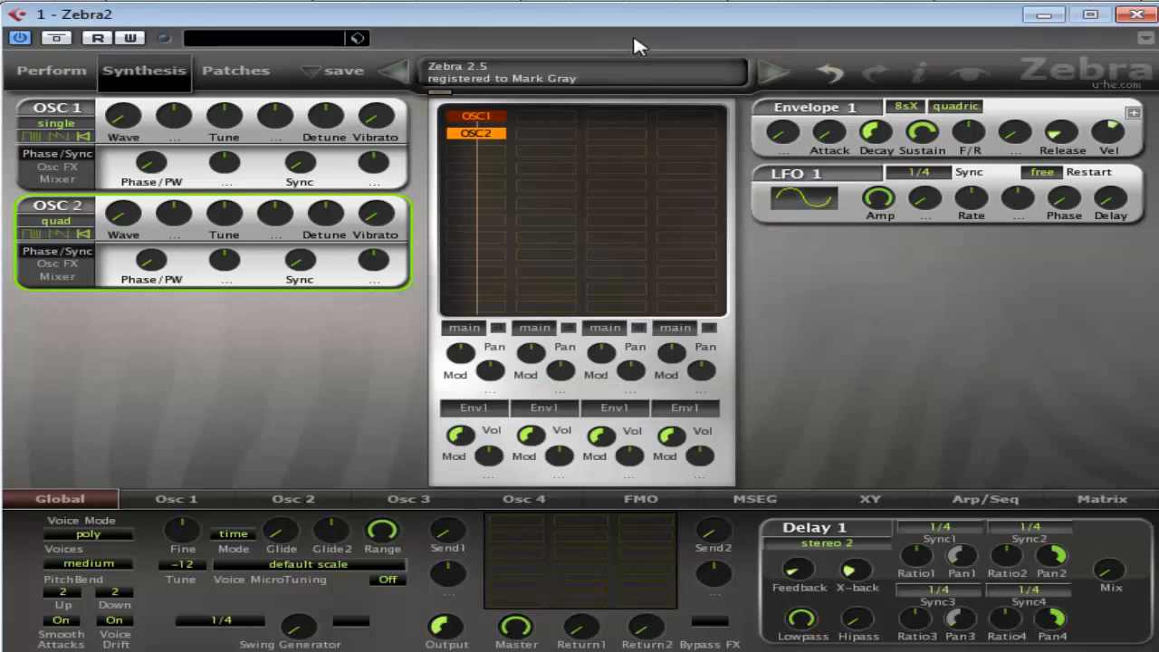
pyautogui.click(477, 170)
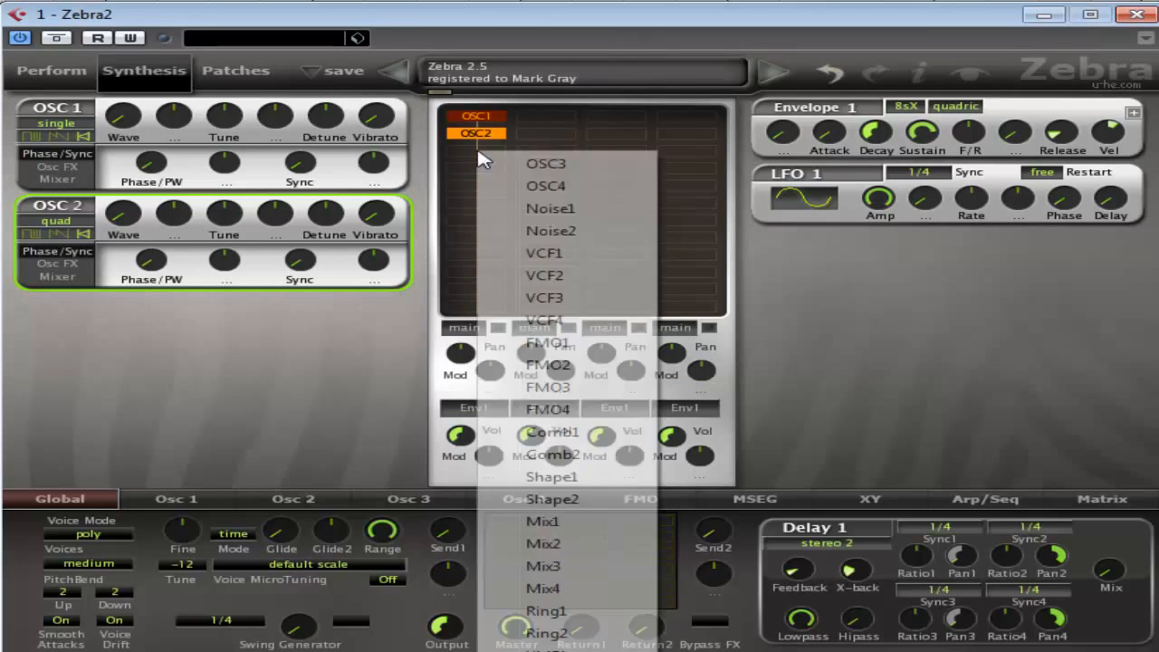
pyautogui.click(571, 256)
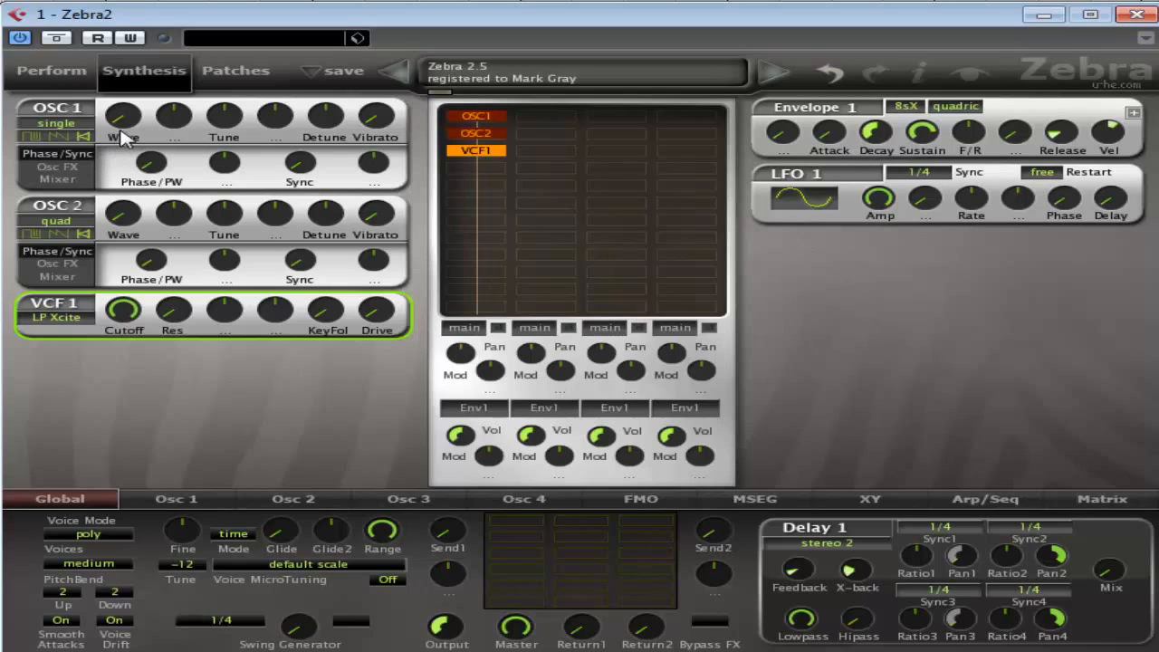
# Step: Examine oscillator 1's Wave setting together with its waveform display
pyautogui.moveTo(121, 130); pyautogui.dragTo(131, 184)
pyautogui.click(177, 499)
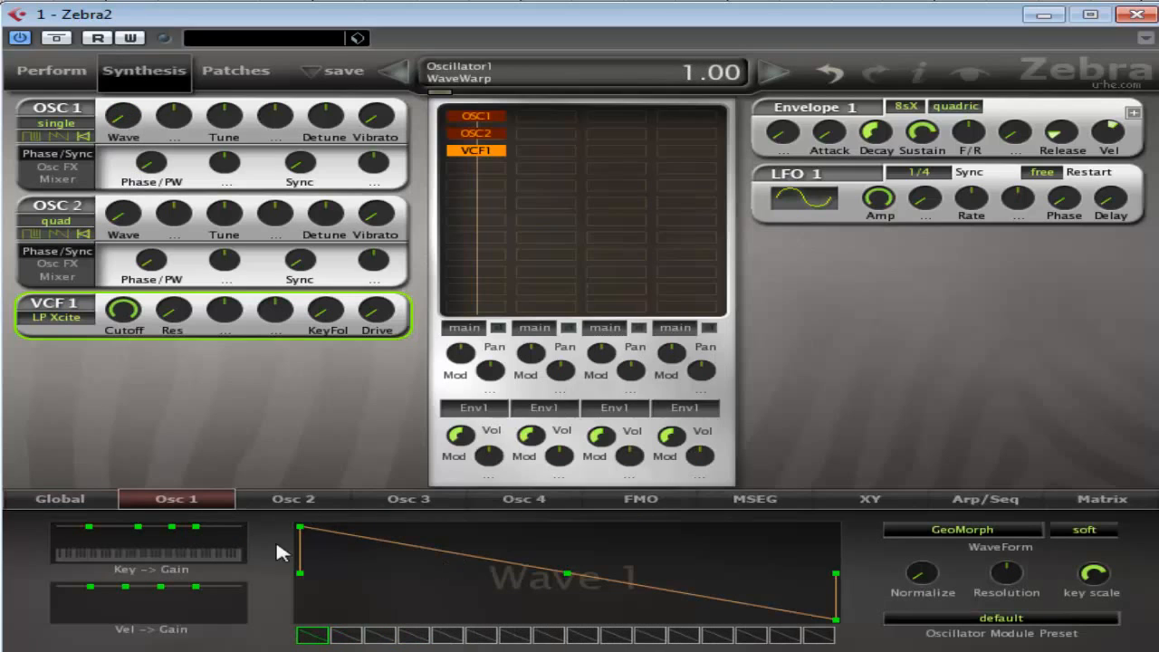
pyautogui.moveTo(118, 117); pyautogui.dragTo(130, 159)
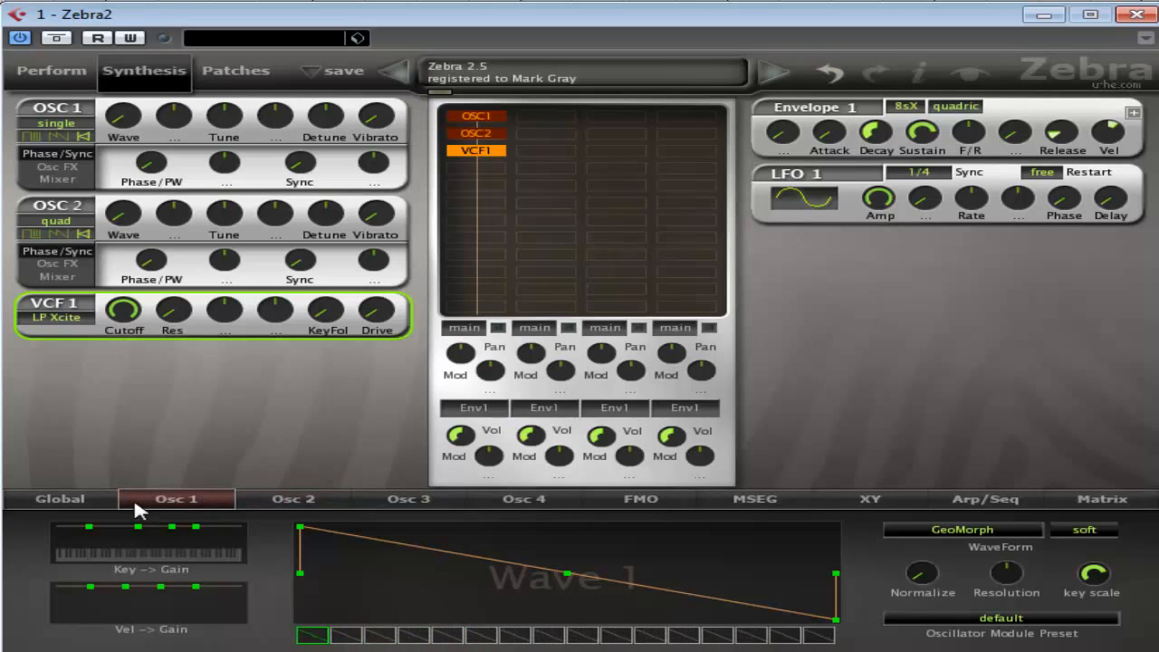
# Step: Review the available voice modes in the global settings, keeping poly selected
pyautogui.click(46, 499)
pyautogui.click(108, 536)
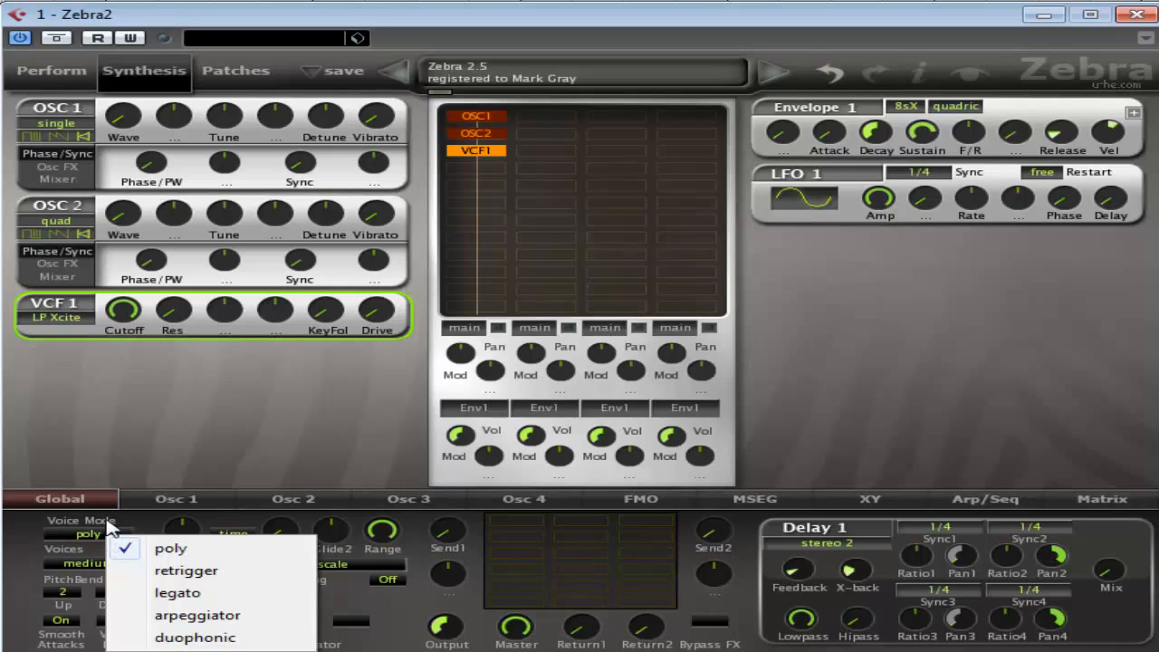
pyautogui.click(136, 525)
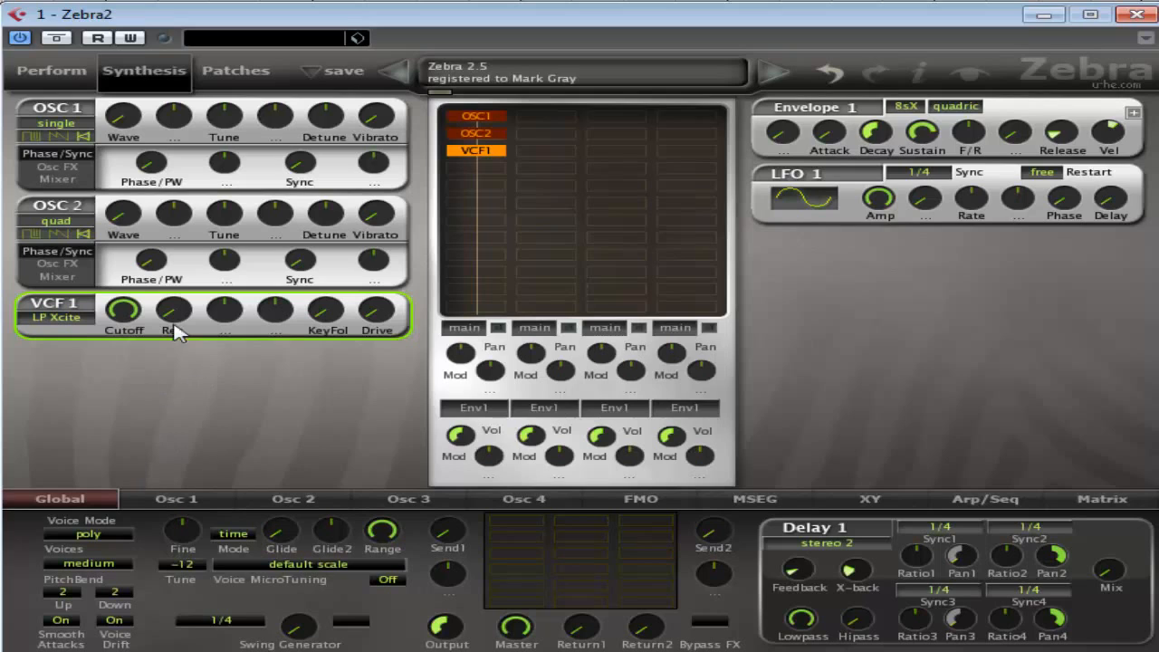
# Step: Set VCF 1's filter type to LP Vintage and lower its cutoff to roughly half
pyautogui.click(88, 322)
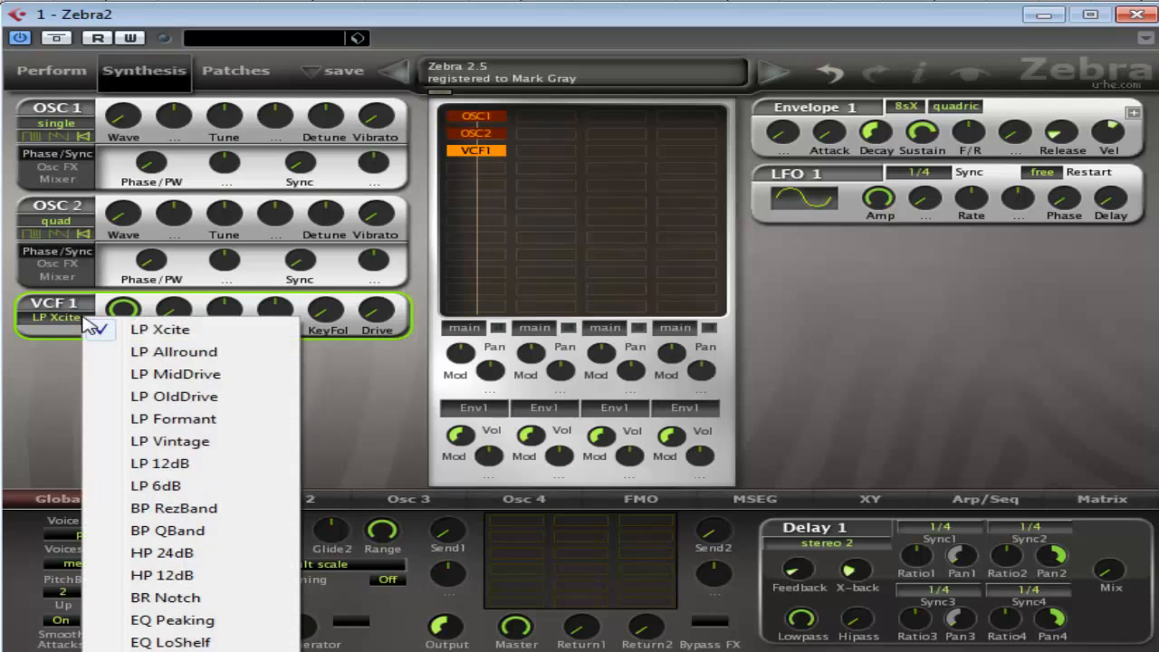
pyautogui.click(156, 441)
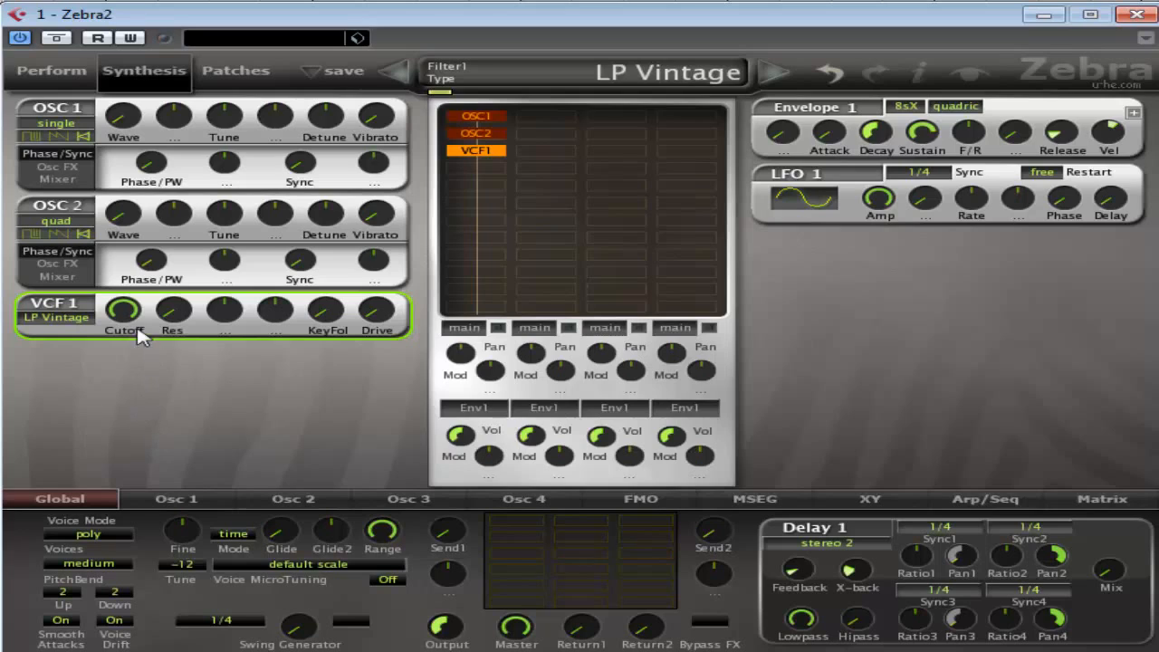
pyautogui.moveTo(135, 332); pyautogui.dragTo(168, 642)
pyautogui.moveTo(124, 313); pyautogui.dragTo(124, 267)
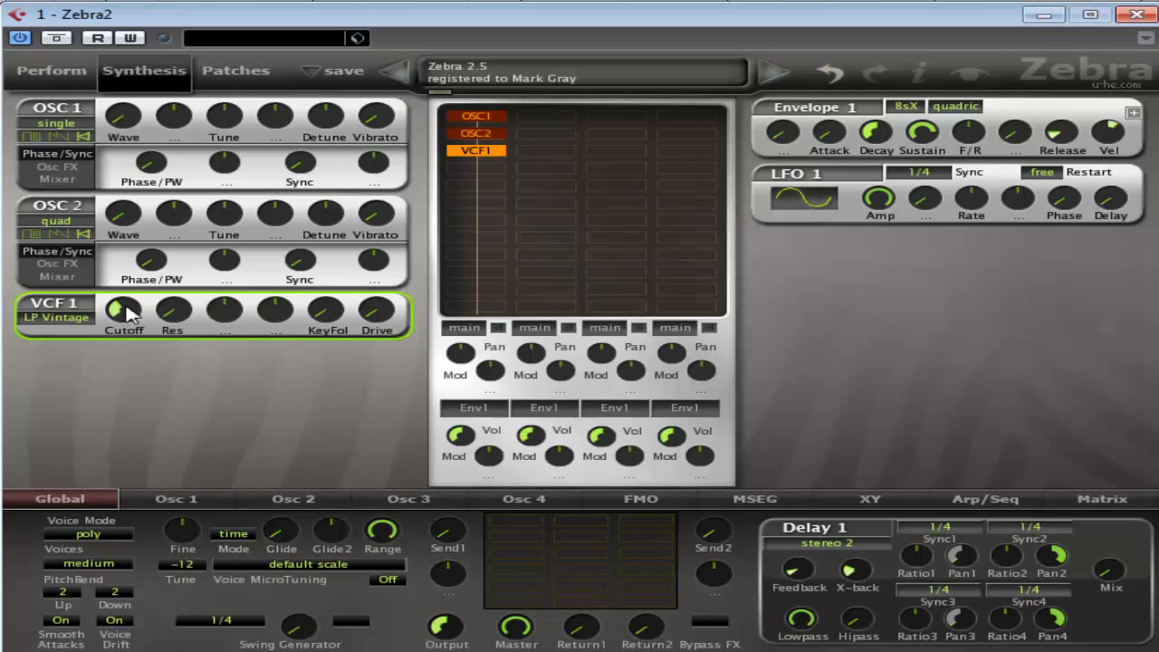
# Step: Assign Env1 as the first cutoff modulation source of VCF 1
pyautogui.click(217, 317)
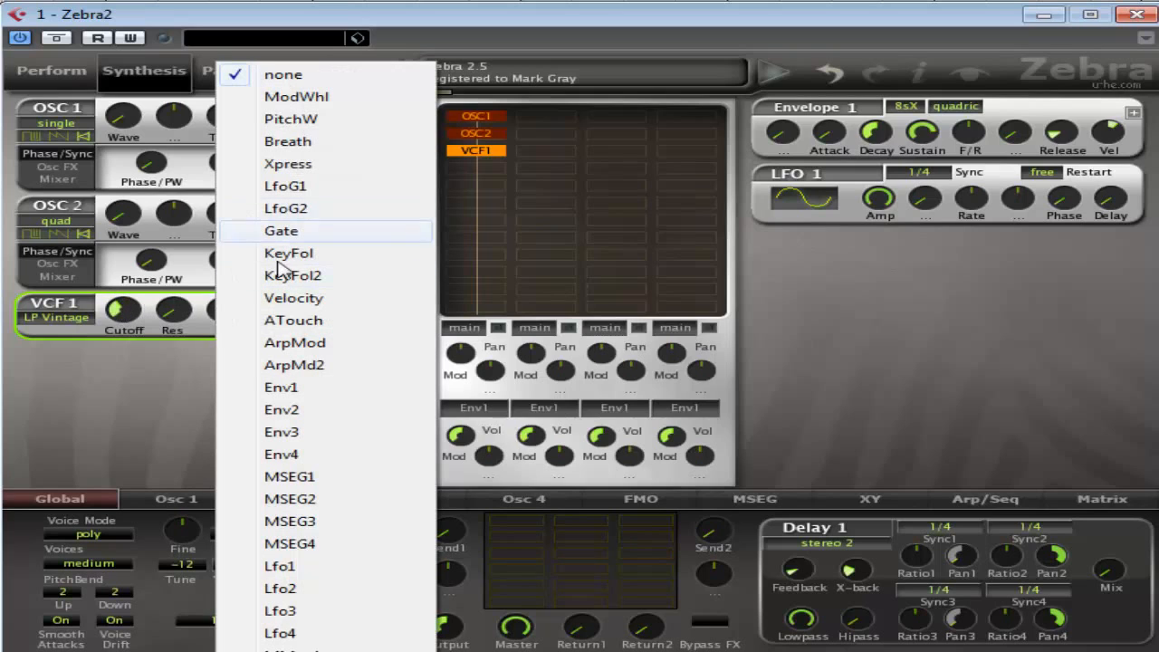
pyautogui.click(294, 389)
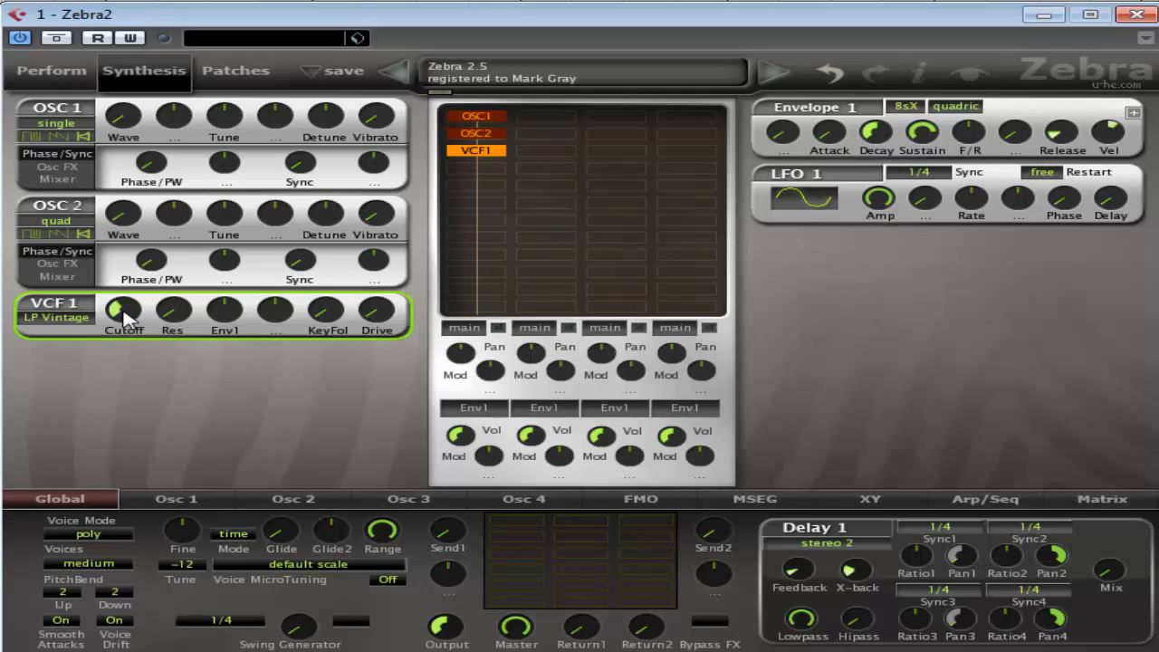
# Step: Try VCF 1 with the cutoff at 150 and the Env1 modulation depth at -150, then reset the depth
pyautogui.moveTo(125, 314); pyautogui.dragTo(115, 162)
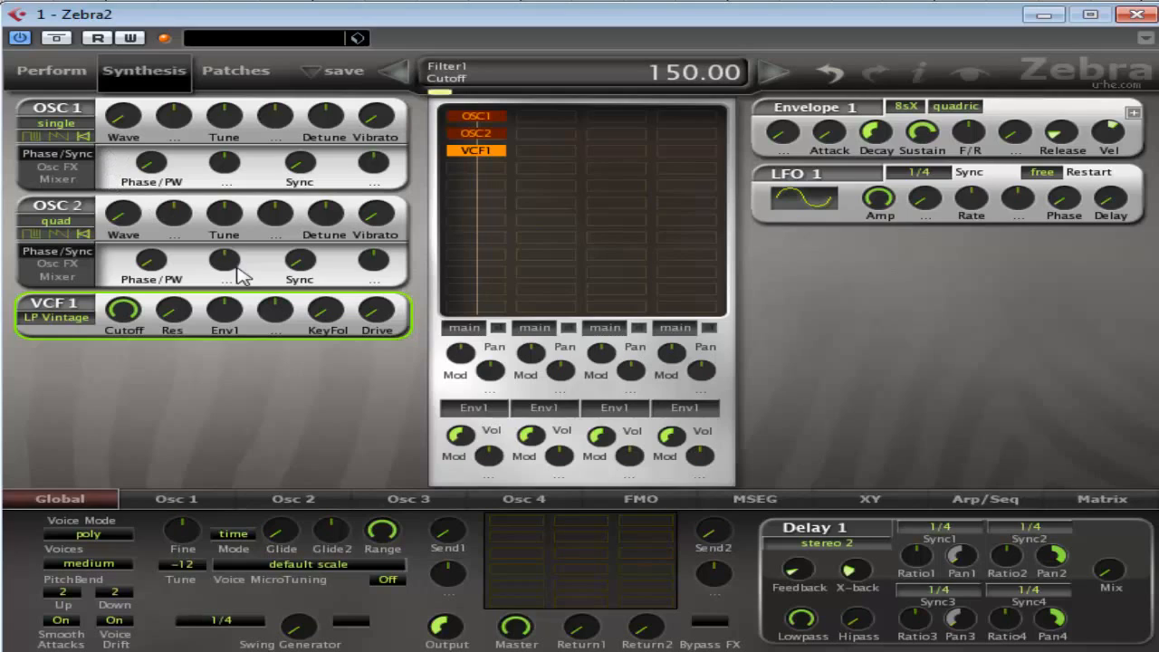
pyautogui.moveTo(244, 315); pyautogui.dragTo(242, 436)
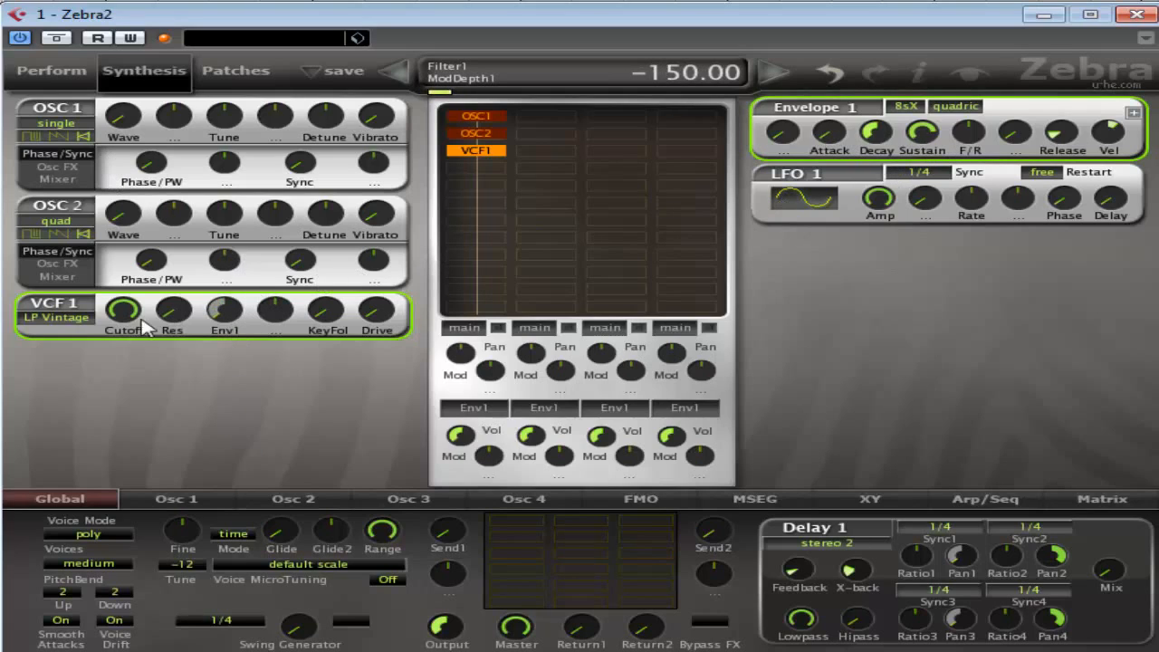
pyautogui.doubleClick(228, 318)
# Step: Set VCF 1's cutoff to 37 and its Env1 modulation depth to 66
pyautogui.moveTo(124, 312); pyautogui.dragTo(126, 425)
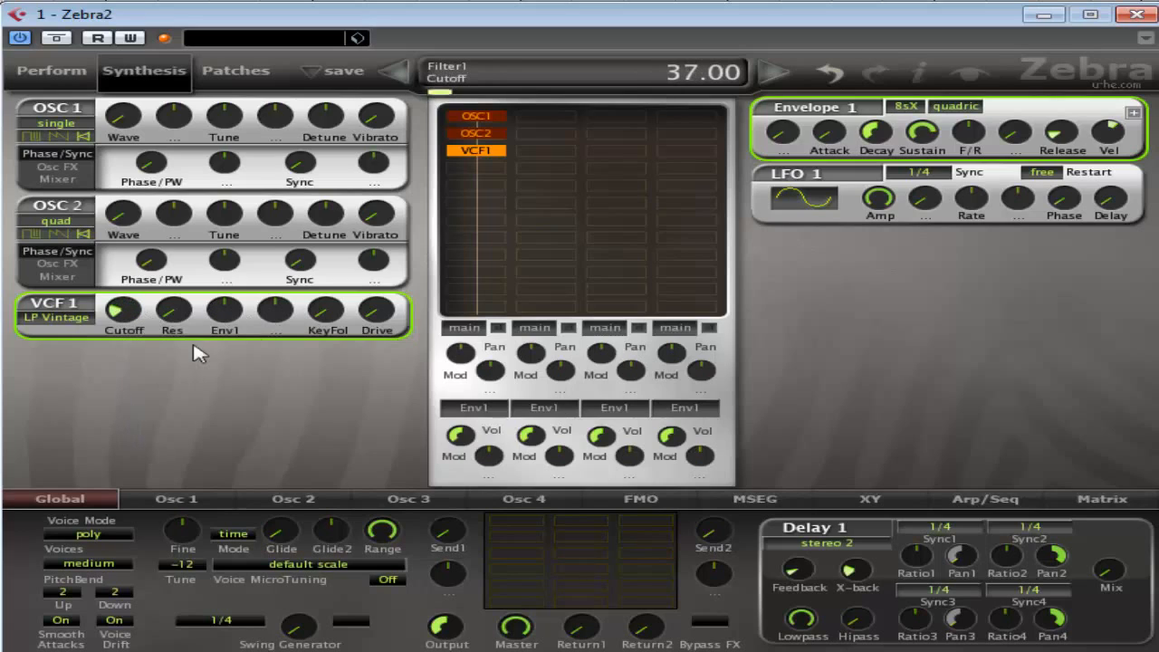
pyautogui.moveTo(226, 317)
pyautogui.mouseDown()
pyautogui.moveTo(228, 280)
pyautogui.moveTo(222, 317)
pyautogui.mouseUp()
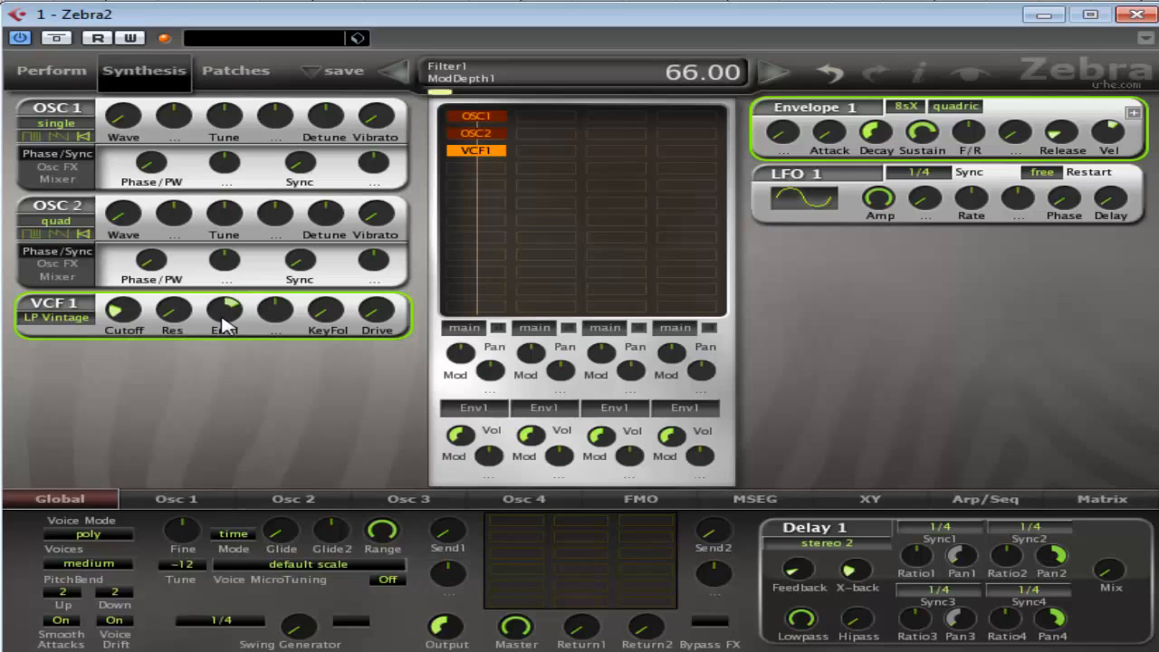
pyautogui.hotkey('alt', 'Tab')
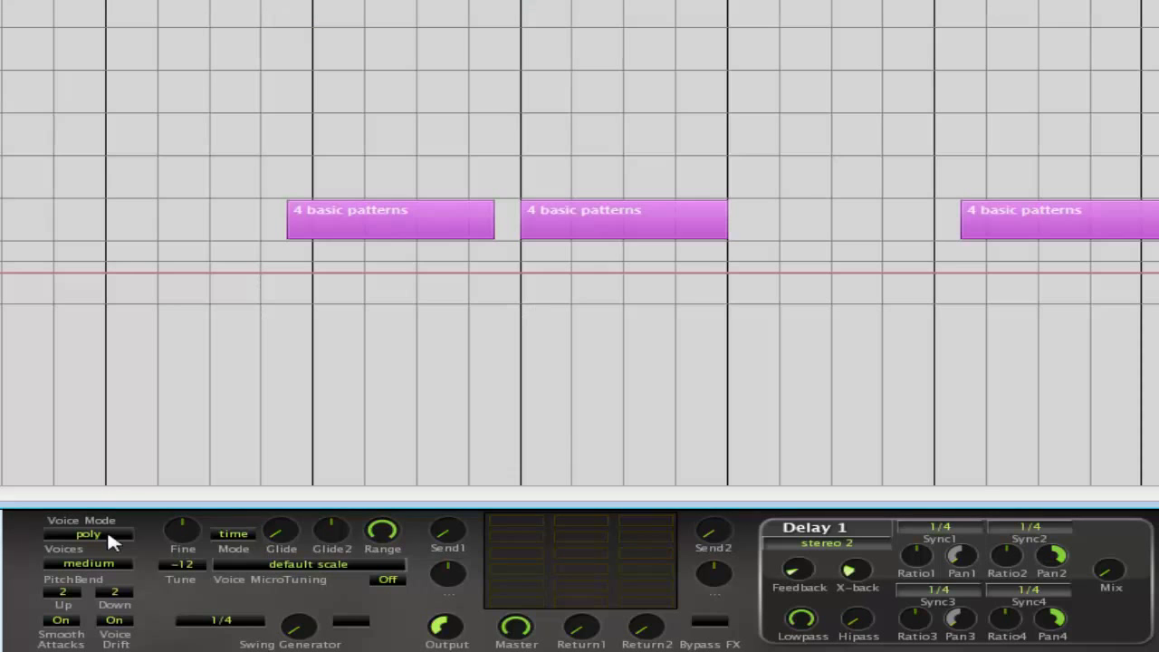
pyautogui.click(34, 544)
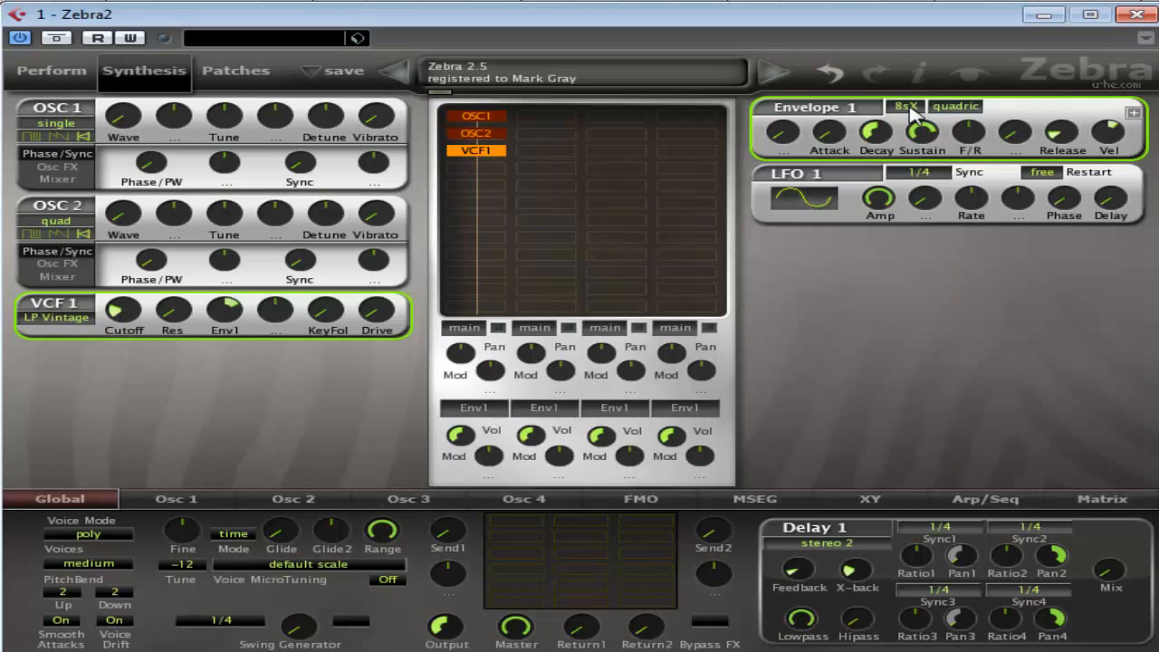
# Step: Switch Envelope 1 to the v-slope curve, shorten its decay and set its sustain to 35
pyautogui.click(951, 109)
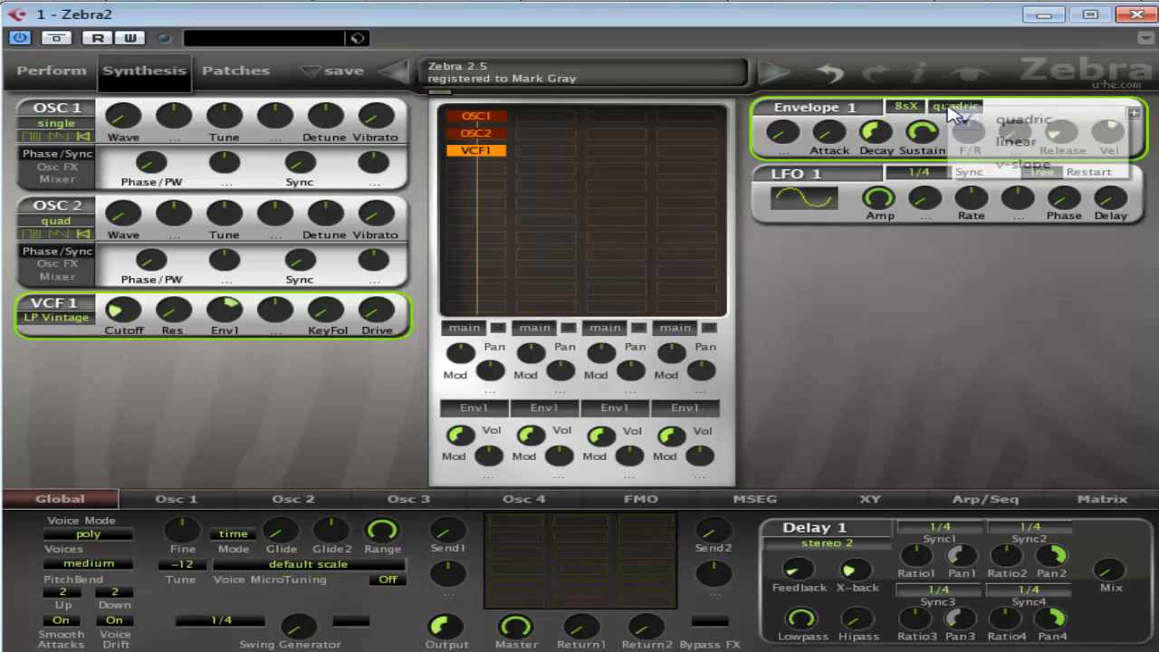
pyautogui.click(1005, 167)
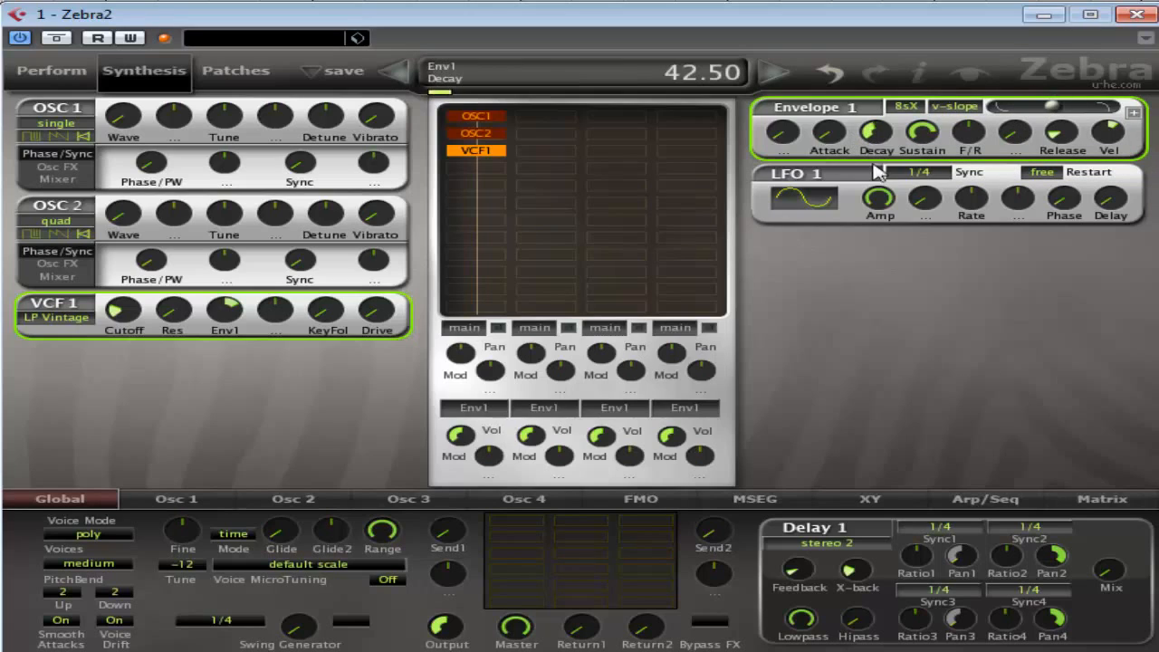
pyautogui.moveTo(922, 134); pyautogui.dragTo(928, 233)
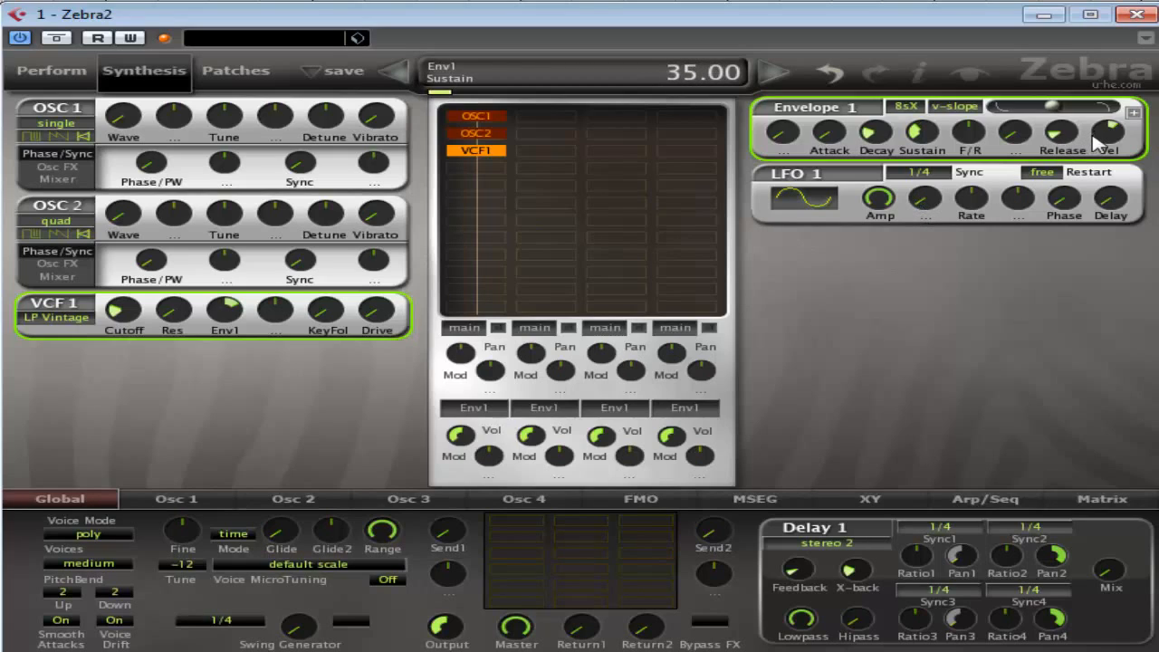
# Step: Turn down Envelope 1's velocity amount and reset the control to its default
pyautogui.moveTo(1105, 138)
pyautogui.mouseDown()
pyautogui.moveTo(1106, 116)
pyautogui.moveTo(1107, 159)
pyautogui.mouseUp()
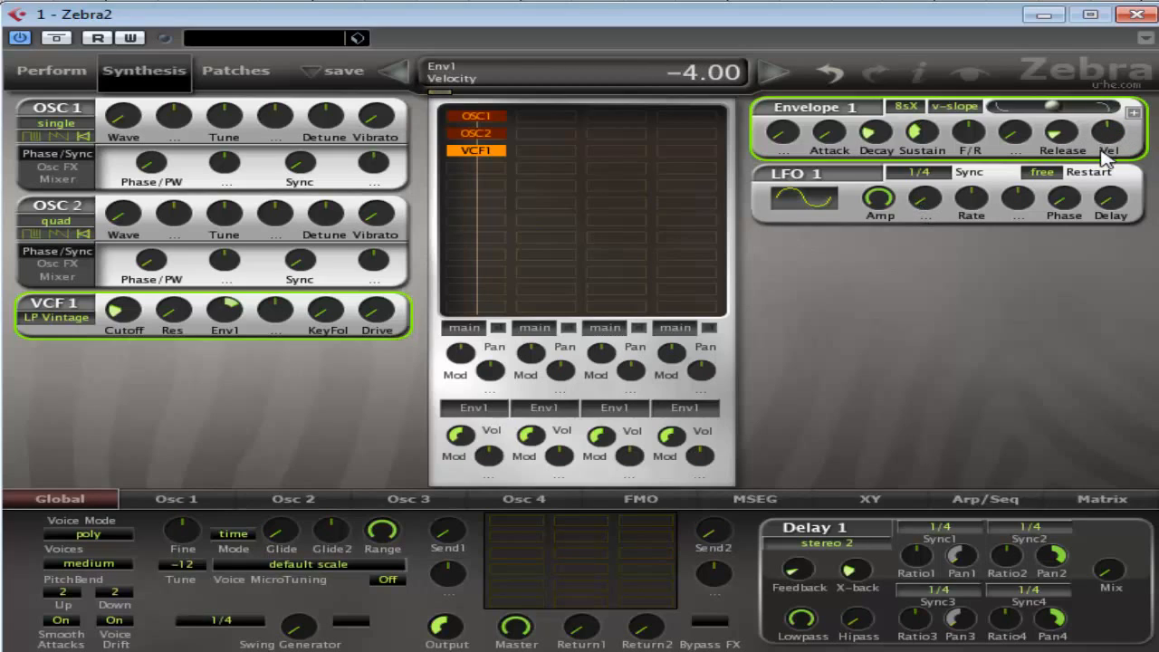
pyautogui.doubleClick(1106, 135)
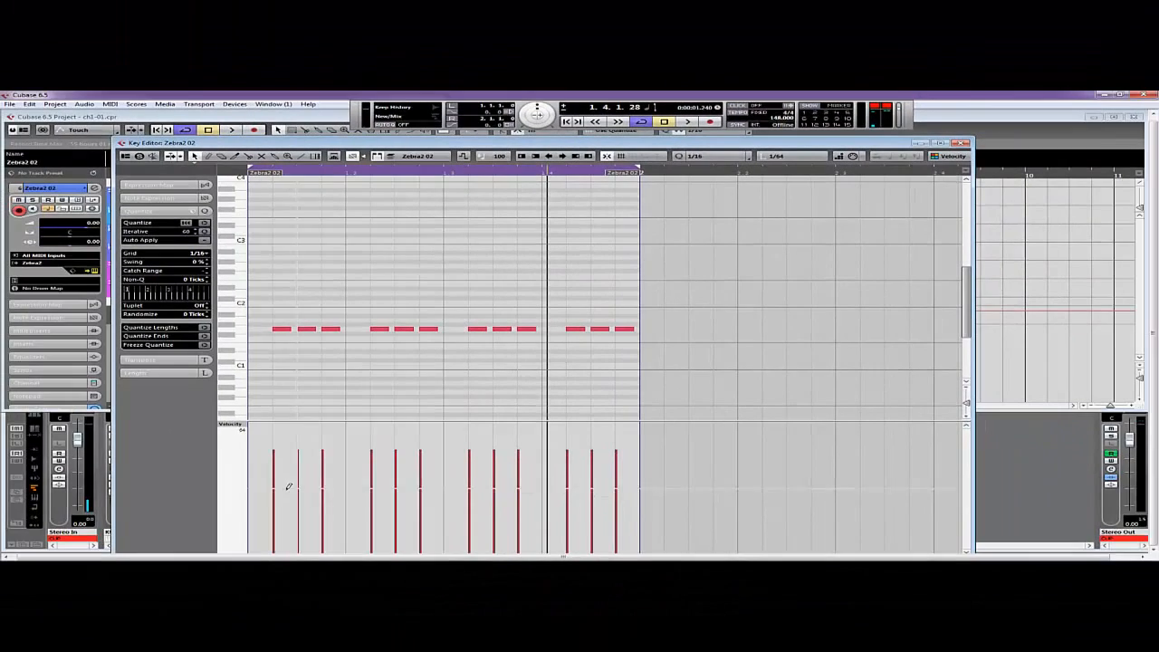
# Step: In Cubase's Key Editor, draw varied velocities across the Zebra2 02 notes, play the part and close the editor
pyautogui.moveTo(287, 486)
pyautogui.mouseDown()
pyautogui.moveTo(280, 512)
pyautogui.moveTo(448, 512)
pyautogui.moveTo(612, 452)
pyautogui.moveTo(737, 440)
pyautogui.mouseUp()
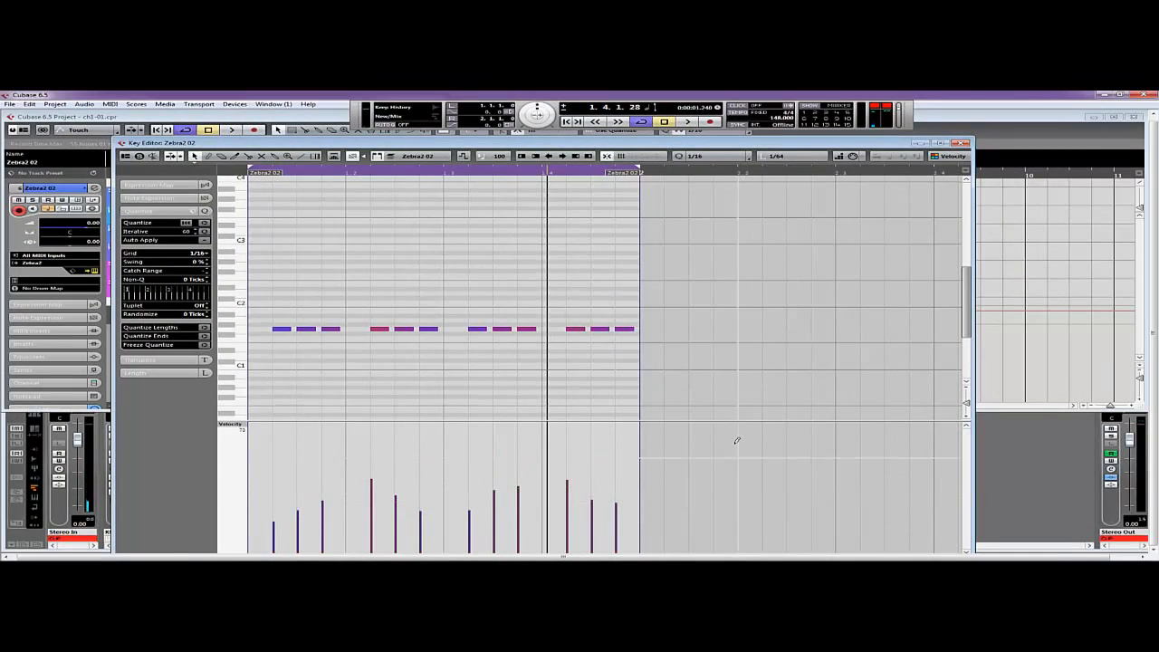
pyautogui.press('space')
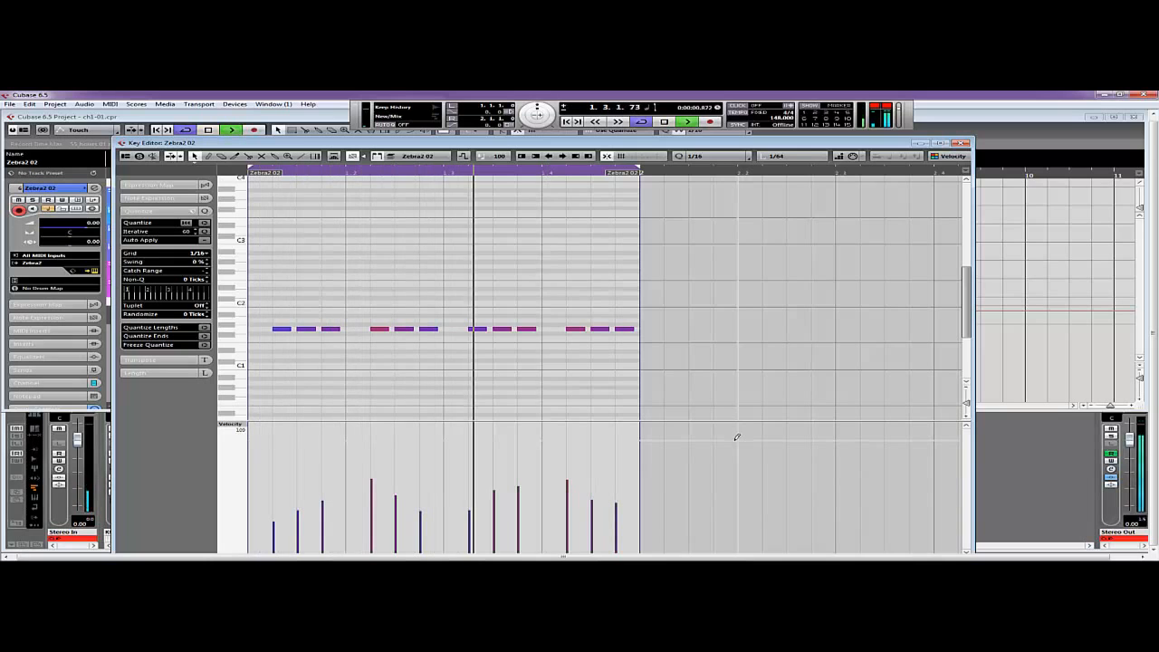
pyautogui.click(961, 145)
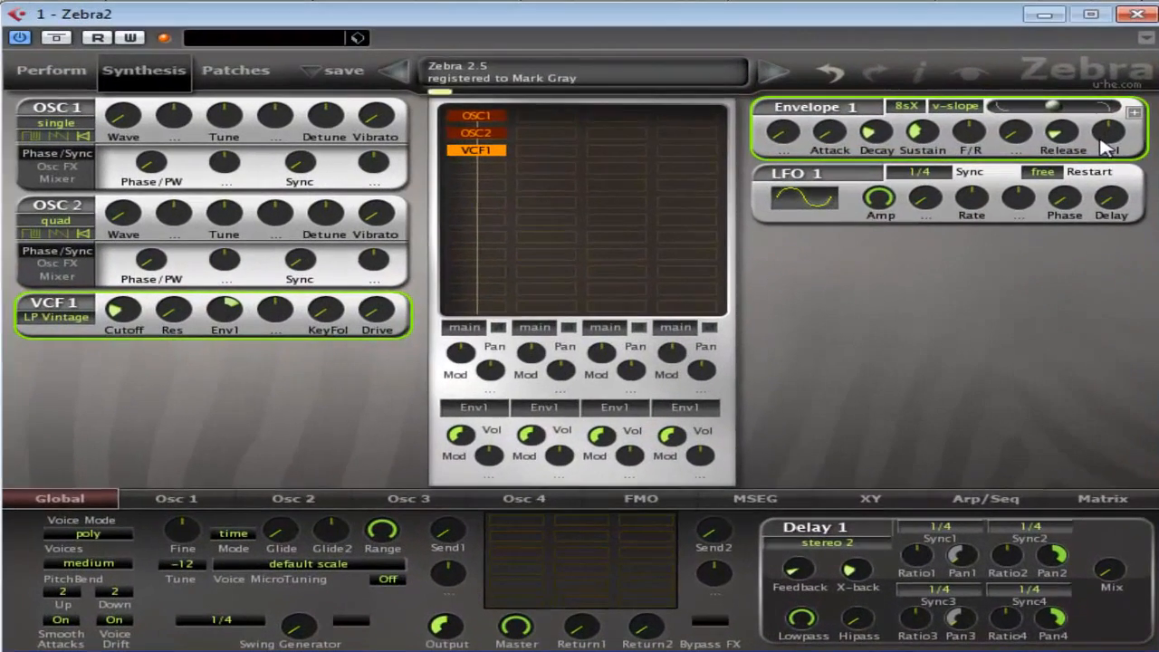
# Step: Raise Envelope 1's velocity amount slightly above its center position
pyautogui.moveTo(1106, 145)
pyautogui.mouseDown()
pyautogui.moveTo(1103, 109)
pyautogui.moveTo(1087, 136)
pyautogui.mouseUp()
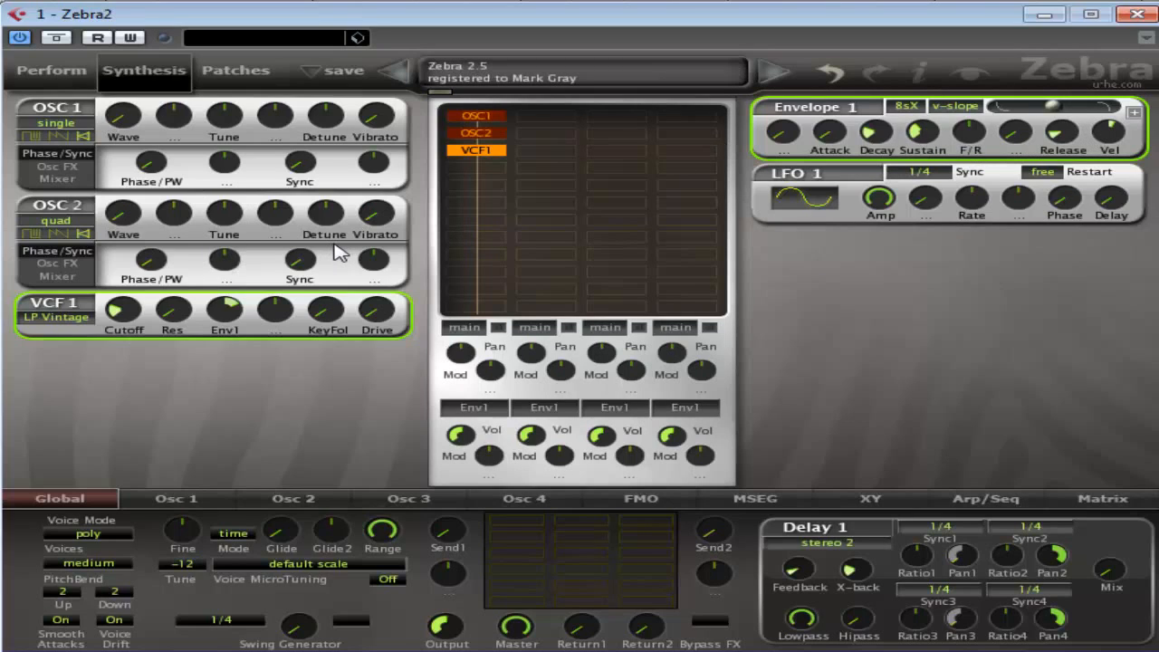
# Step: Raise Envelope 1's velocity amount further and start playback to hear the change
pyautogui.moveTo(1099, 132); pyautogui.dragTo(1099, 118)
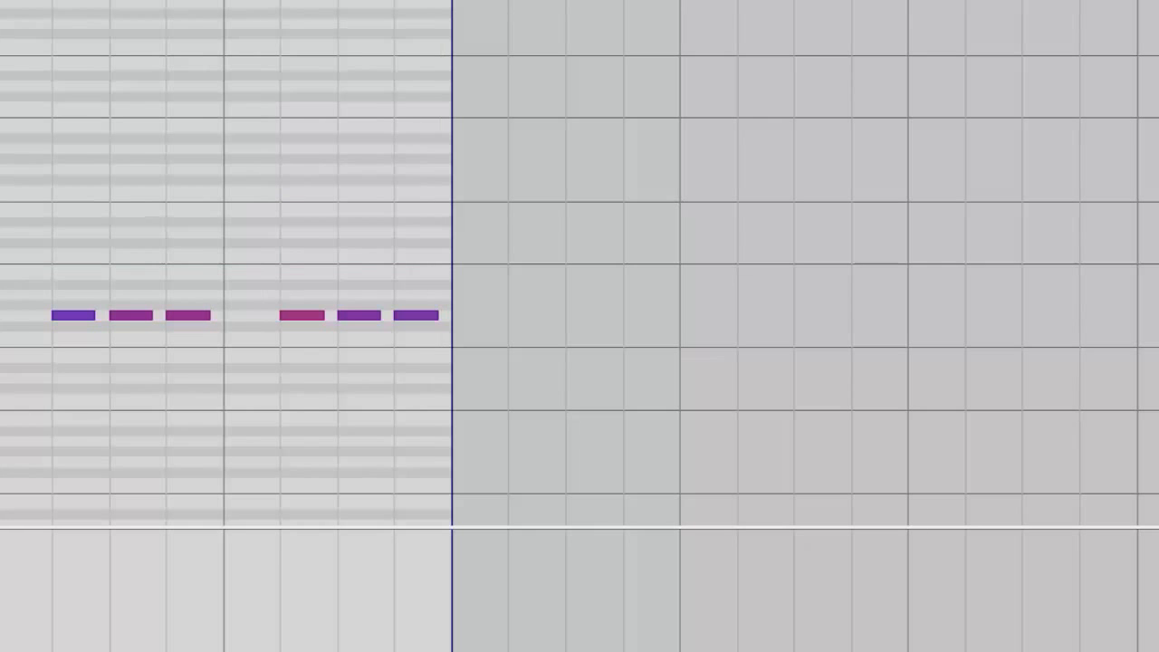
pyautogui.press('space')
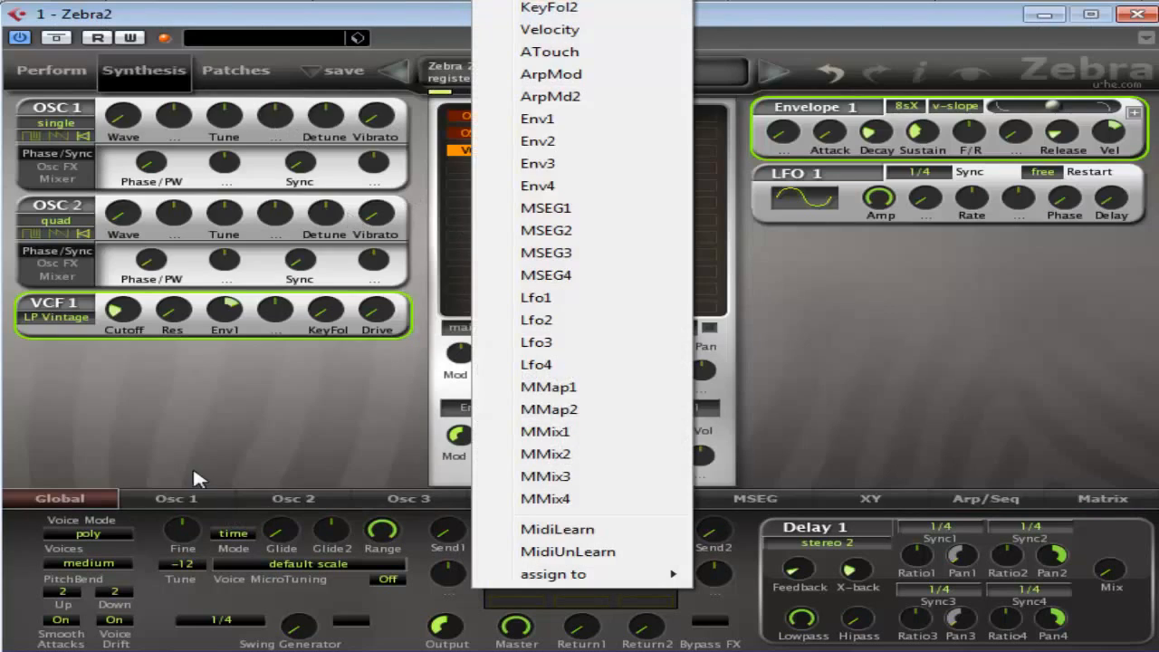
pyautogui.click(192, 465)
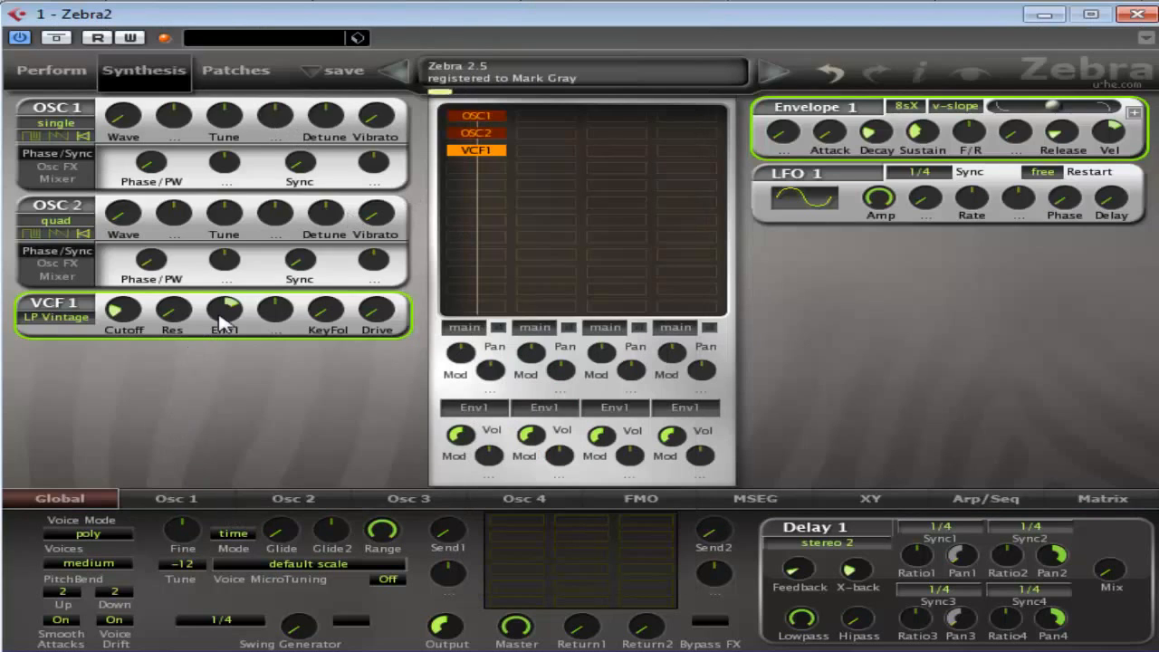
# Step: Set VCF 1's Env1 modulation depth to 64
pyautogui.moveTo(125, 318)
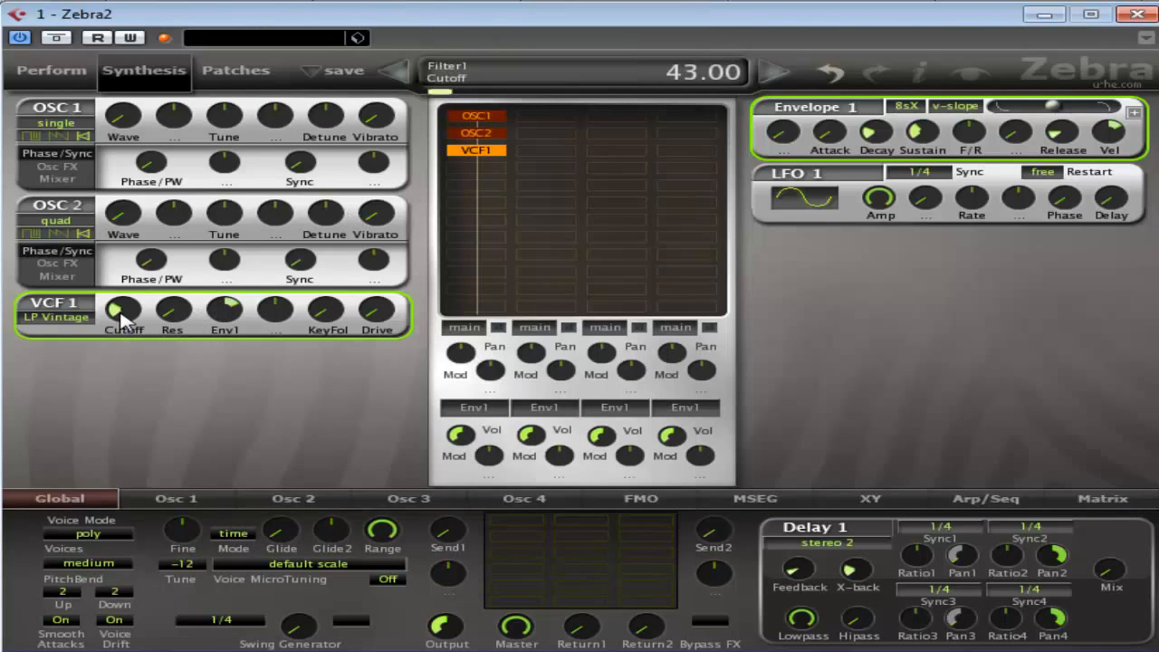
pyautogui.moveTo(218, 315)
pyautogui.mouseDown()
pyautogui.moveTo(228, 286)
pyautogui.moveTo(207, 319)
pyautogui.mouseUp()
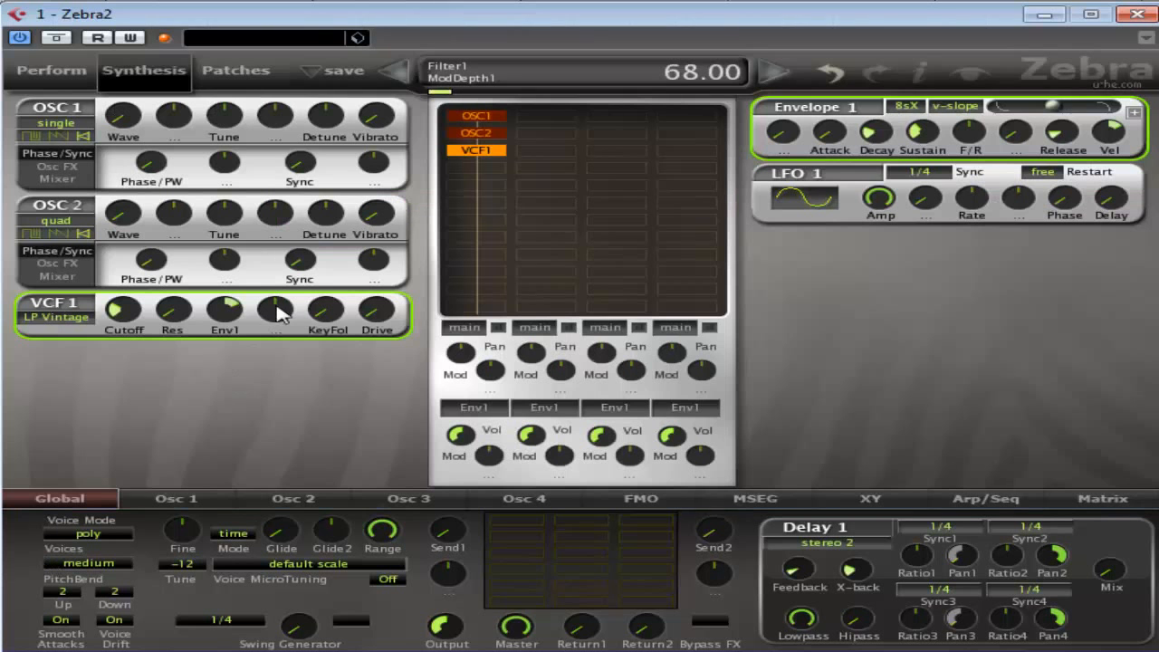
pyautogui.moveTo(228, 313); pyautogui.dragTo(227, 318)
# Step: Lower Envelope 1's sustain, cut its decay to 0, and bring both back up to moderate values
pyautogui.moveTo(937, 149); pyautogui.dragTo(918, 172)
pyautogui.scroll(-3, 876, 158)
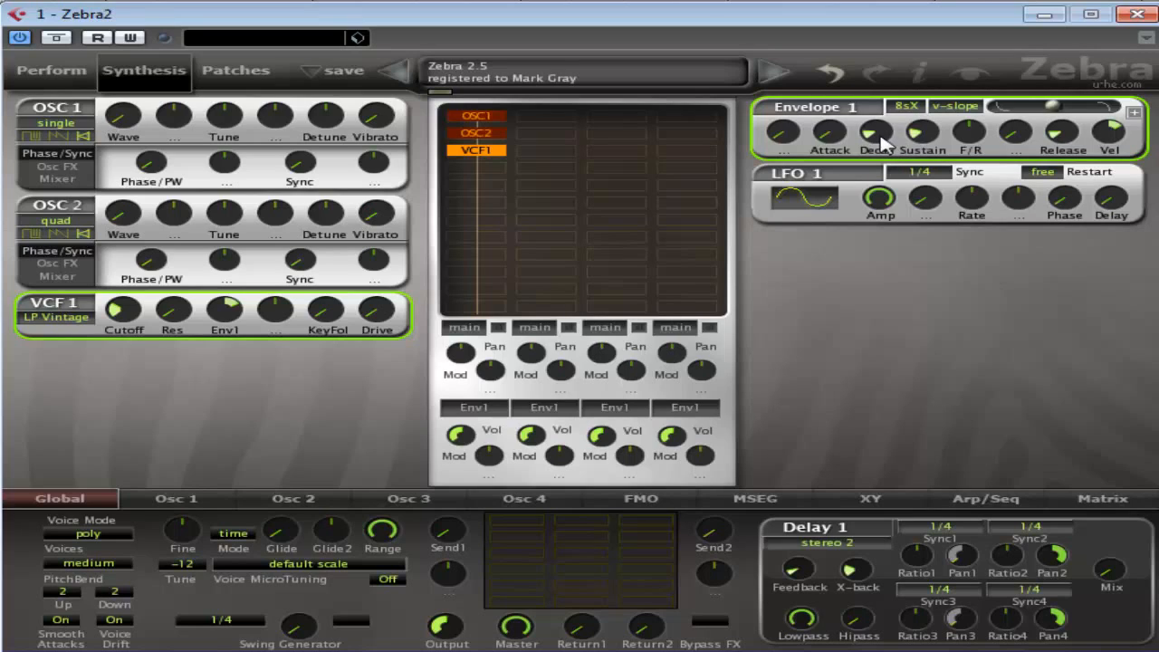
pyautogui.moveTo(885, 145); pyautogui.dragTo(886, 248)
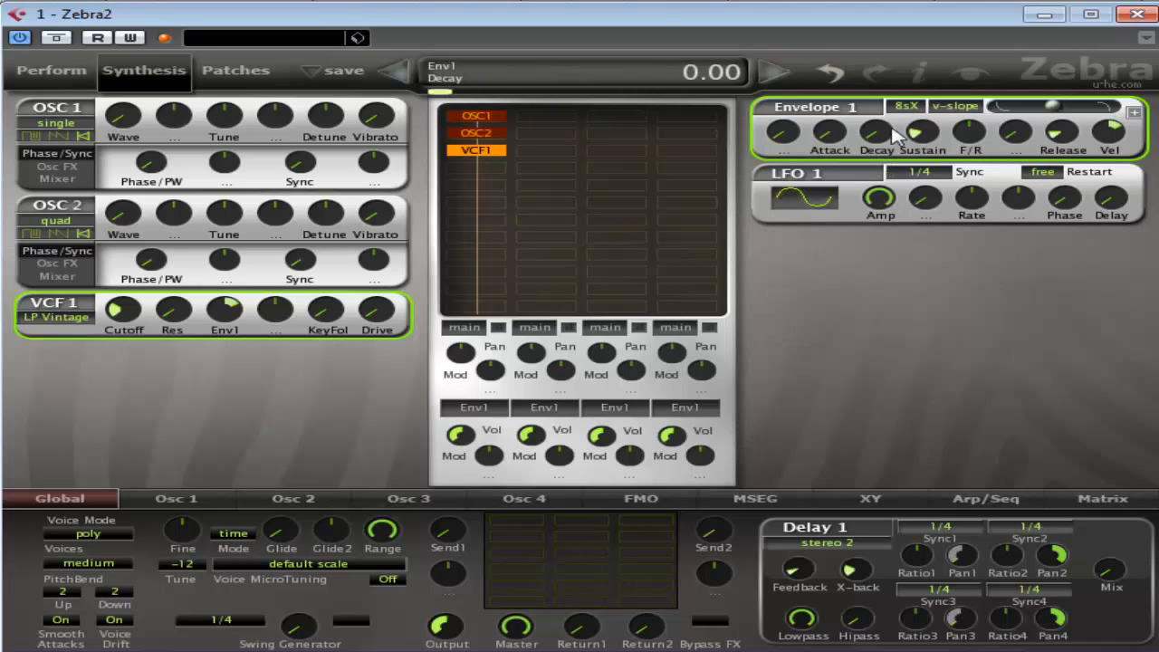
pyautogui.moveTo(892, 107)
pyautogui.mouseDown()
pyautogui.moveTo(892, 2)
pyautogui.moveTo(890, 88)
pyautogui.mouseUp()
pyautogui.moveTo(919, 134); pyautogui.dragTo(861, 136)
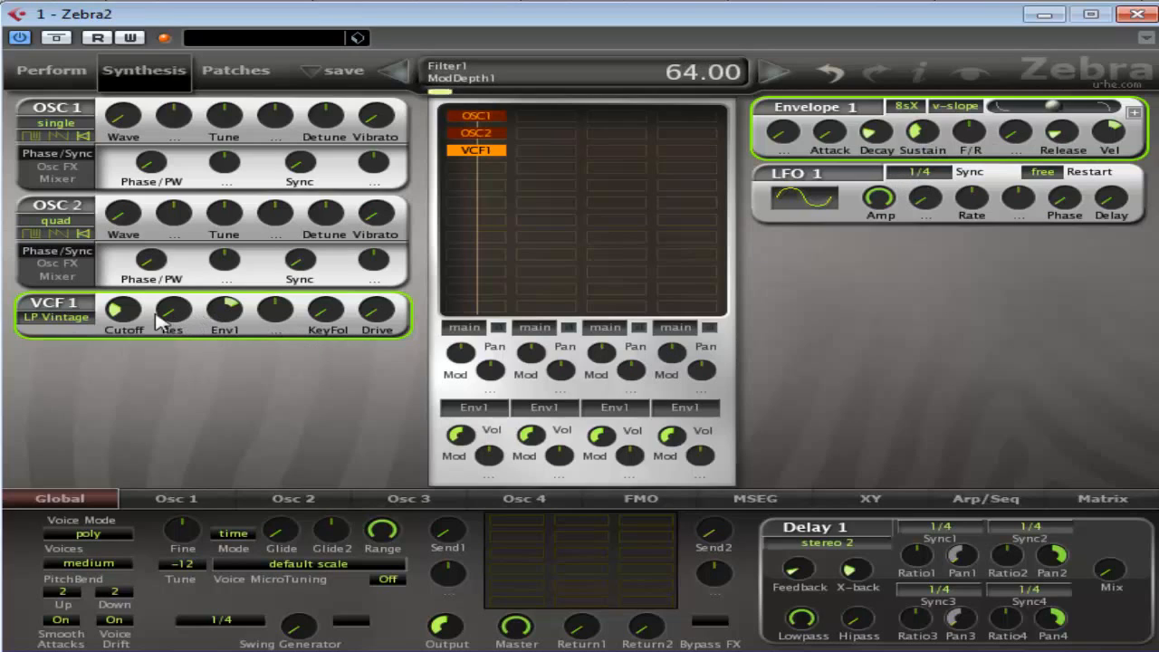
# Step: Lower VCF 1's cutoff to 33, raise it again and slightly readjust the Env1 modulation depth
pyautogui.scroll(6, 227, 312)
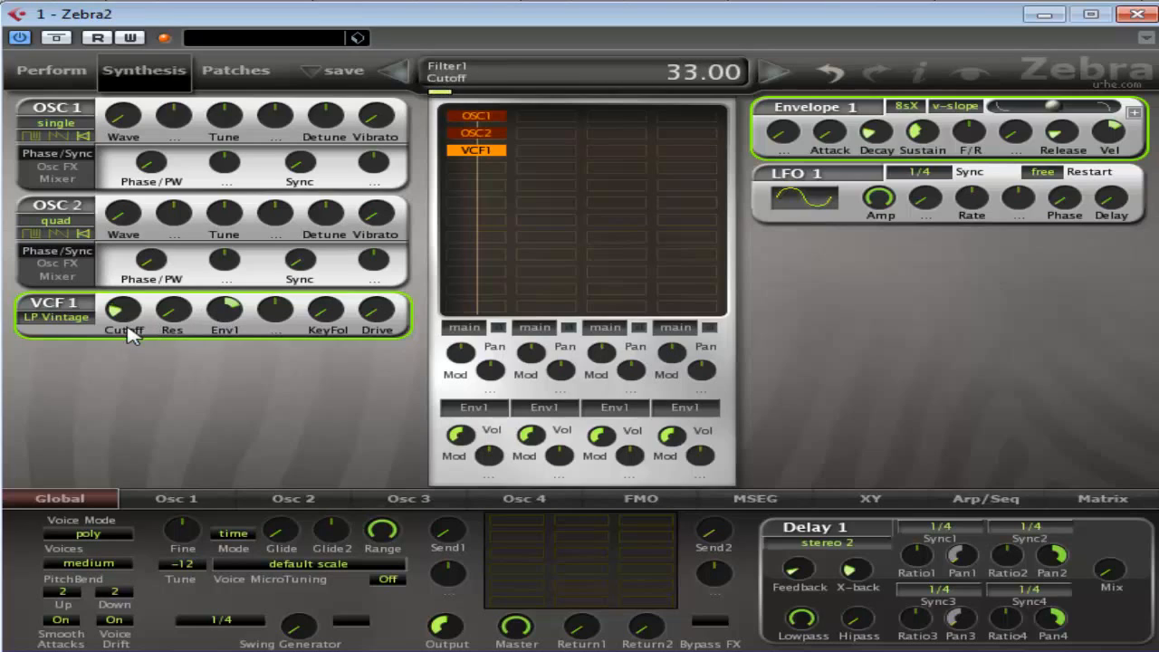
pyautogui.moveTo(127, 327); pyautogui.dragTo(126, 309)
pyautogui.moveTo(209, 322); pyautogui.dragTo(211, 332)
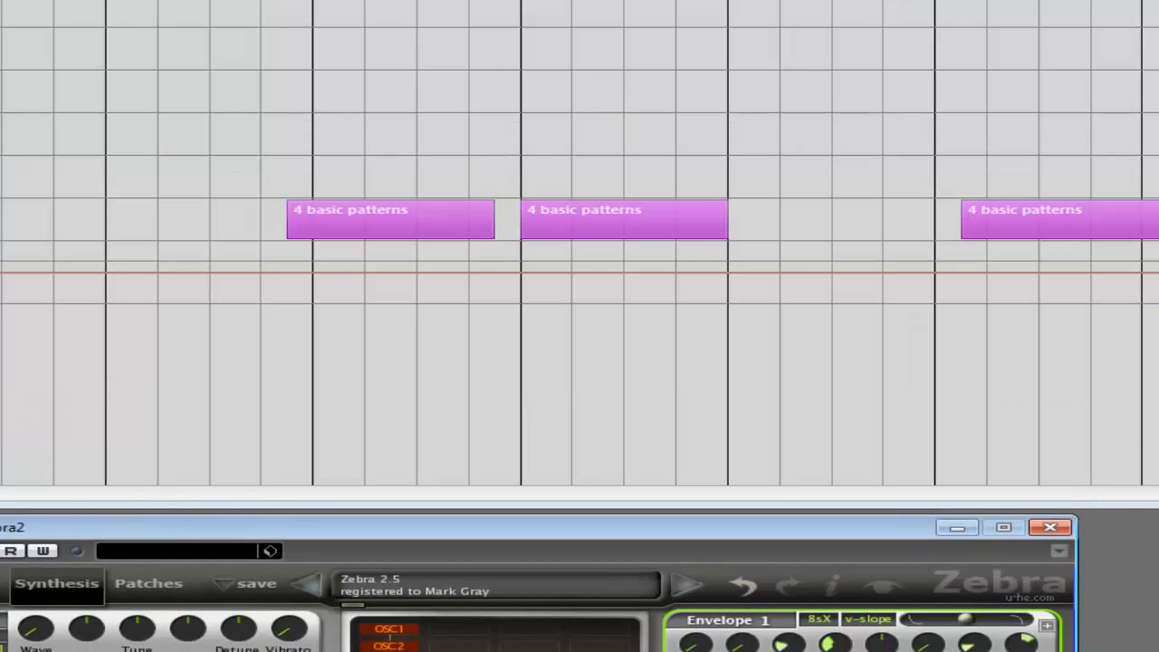
# Step: In the Cubase arrangement, swap the Zebra2 02 part for the "4 basic patterns" part starting just before bar 5 and play it
pyautogui.moveTo(462, 172); pyautogui.dragTo(860, 215)
pyautogui.moveTo(415, 227); pyautogui.dragTo(2, 59)
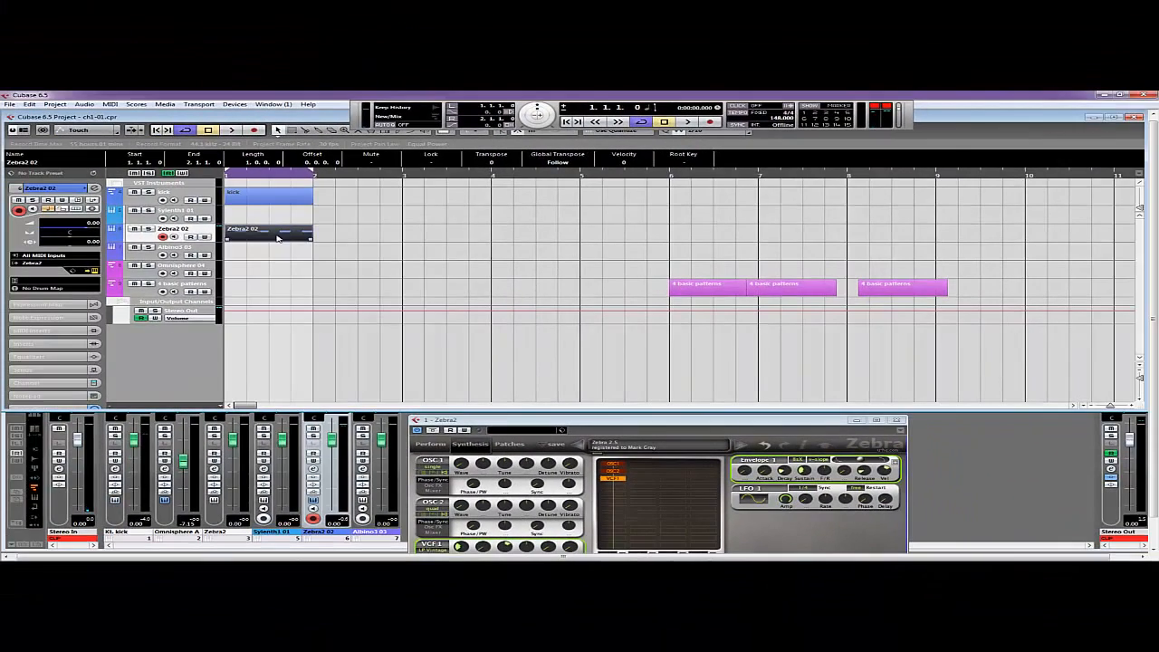
pyautogui.press('space')
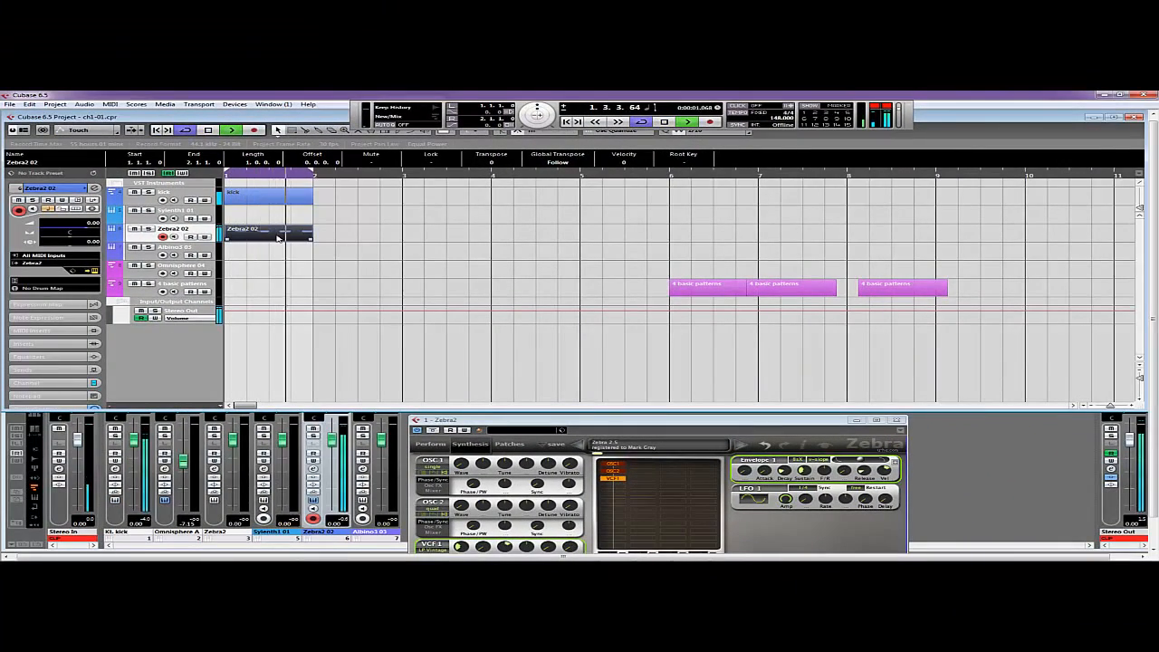
# Step: Examine the Zebra2 02 part's notes in the Key Editor, close it and stop playback
pyautogui.doubleClick(278, 238)
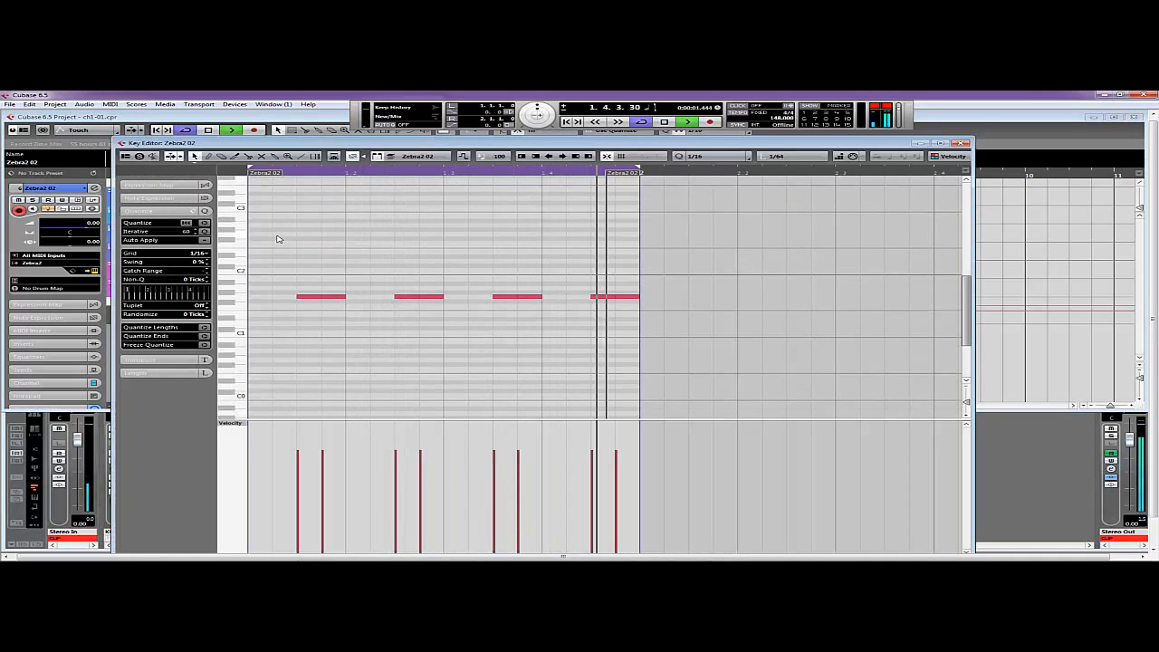
pyautogui.click(962, 143)
pyautogui.press('space')
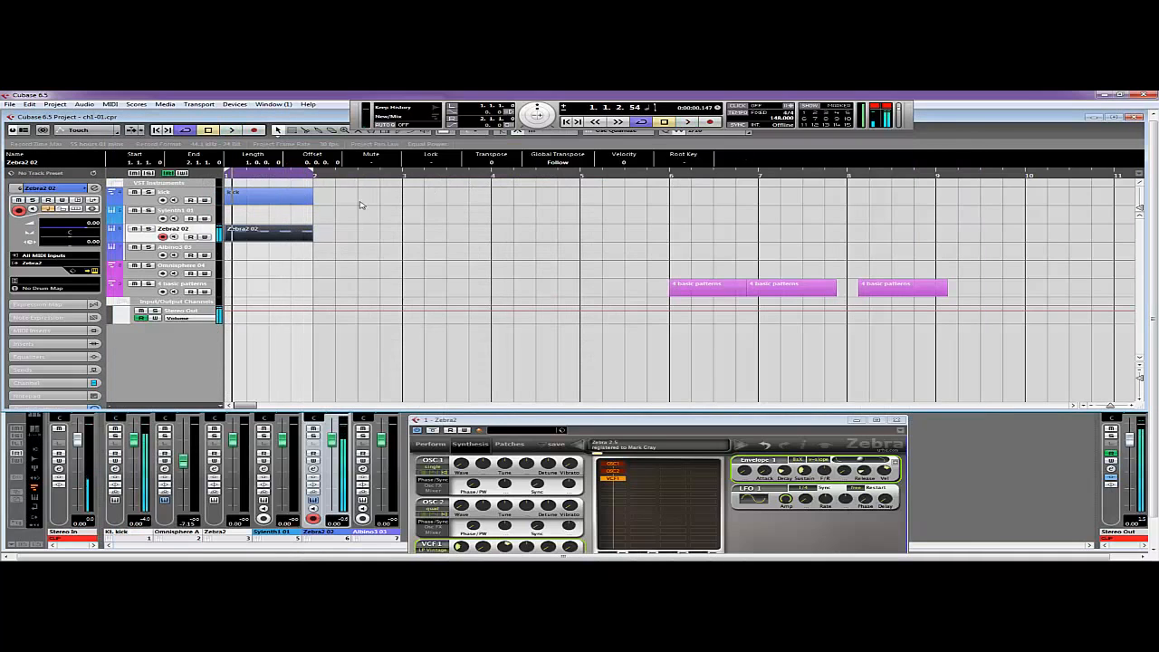
# Step: Park the Zebra2 02 part at 4.3.2.0 on the patterns track, replace it with the part just after bar 8 and start playback
pyautogui.moveTo(313, 236); pyautogui.dragTo(602, 297)
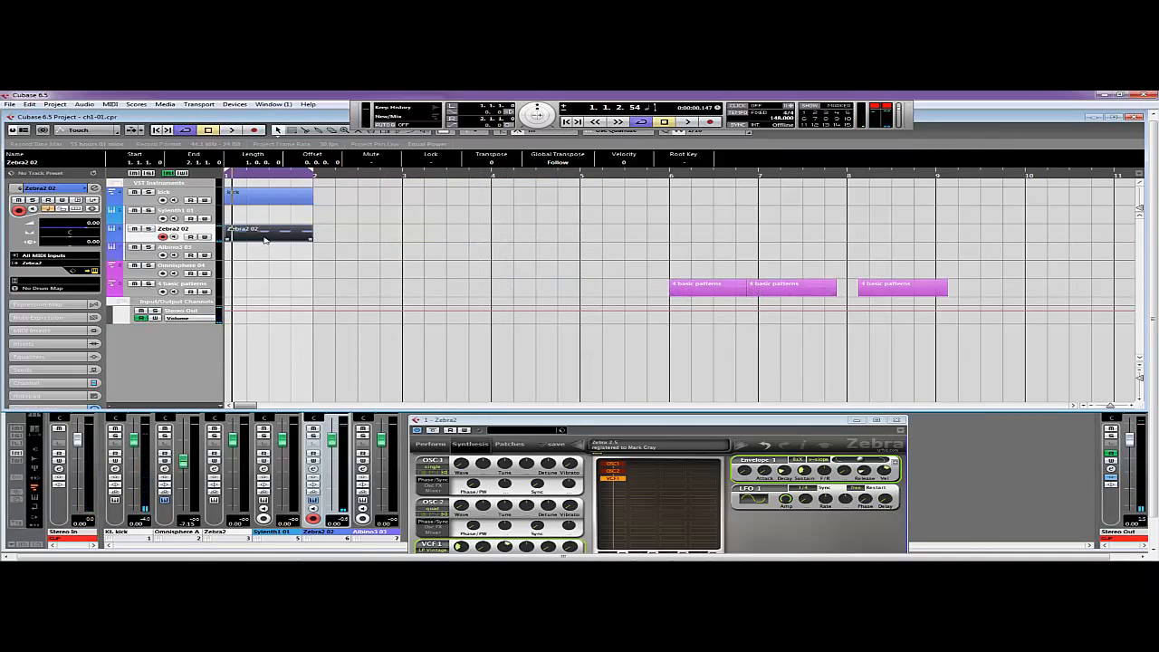
pyautogui.moveTo(266, 240); pyautogui.dragTo(585, 288)
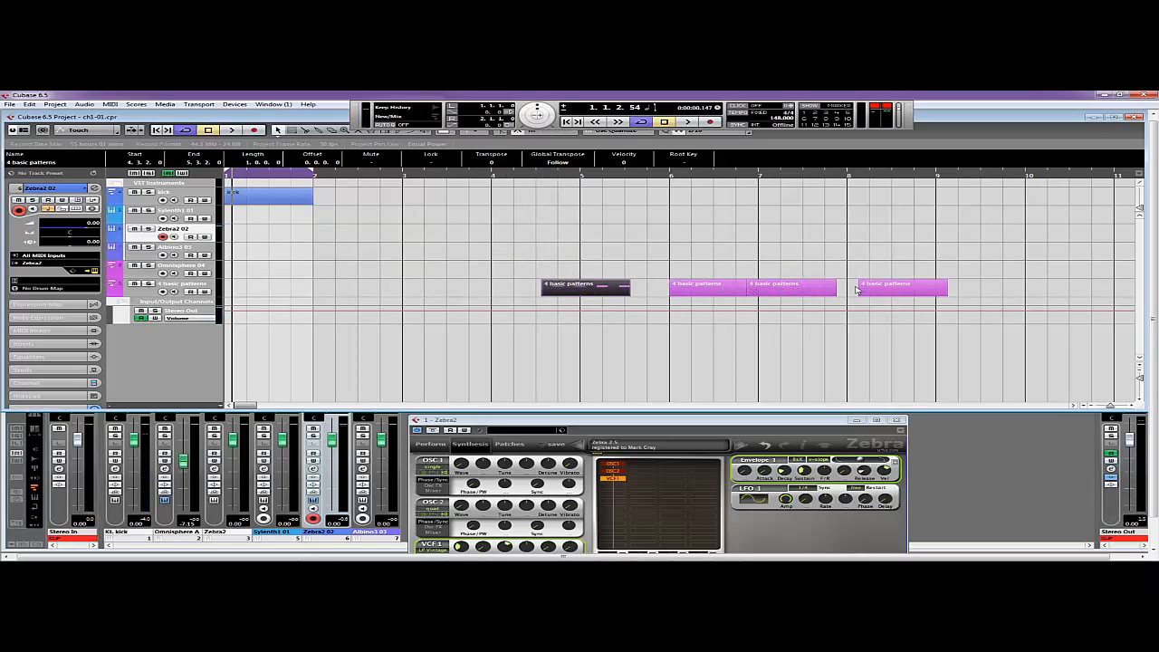
pyautogui.moveTo(893, 287); pyautogui.dragTo(266, 240)
pyautogui.press('space')
# Step: Open the Zebra2 02 part in the Key Editor, transpose its four notes down one octave and stop playback
pyautogui.doubleClick(266, 240)
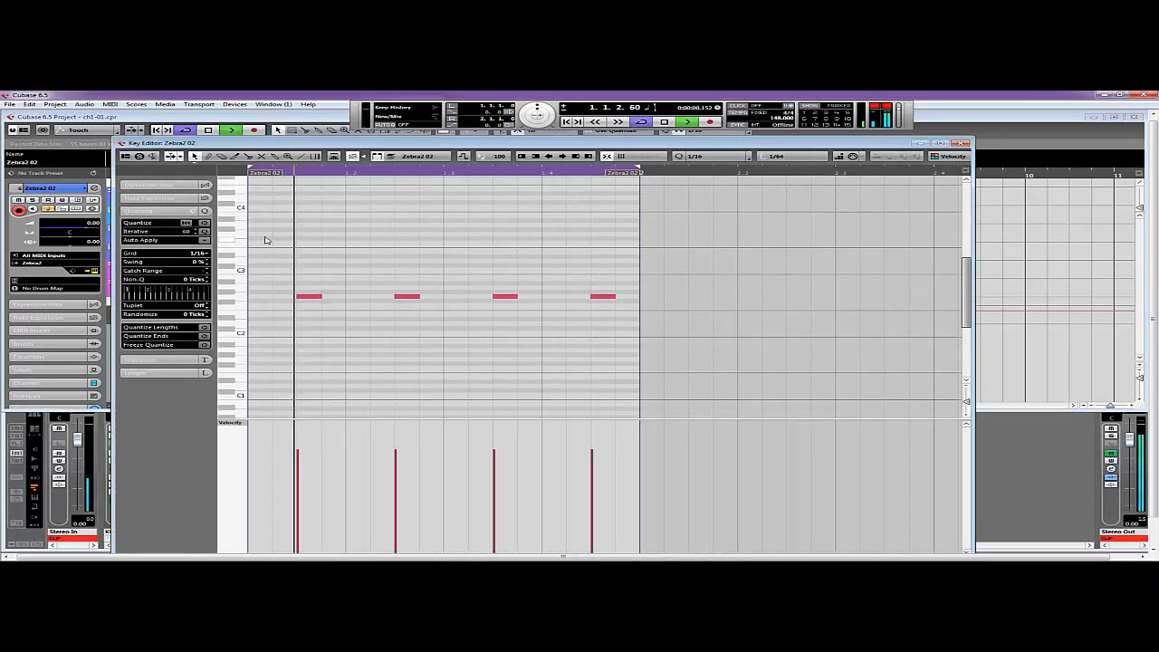
pyautogui.hotkey('shift', 'Down')
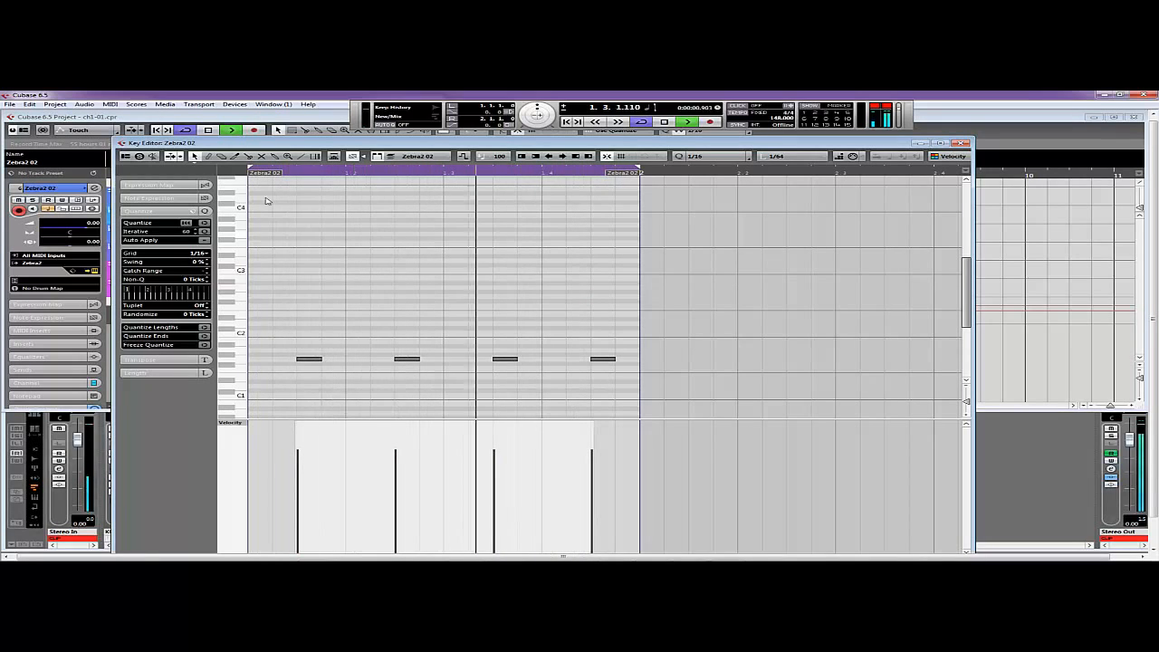
pyautogui.press('space')
# Step: Lengthen the four selected notes, play them, trim their ends back slightly and close the Key Editor
pyautogui.moveTo(309, 376); pyautogui.dragTo(605, 299)
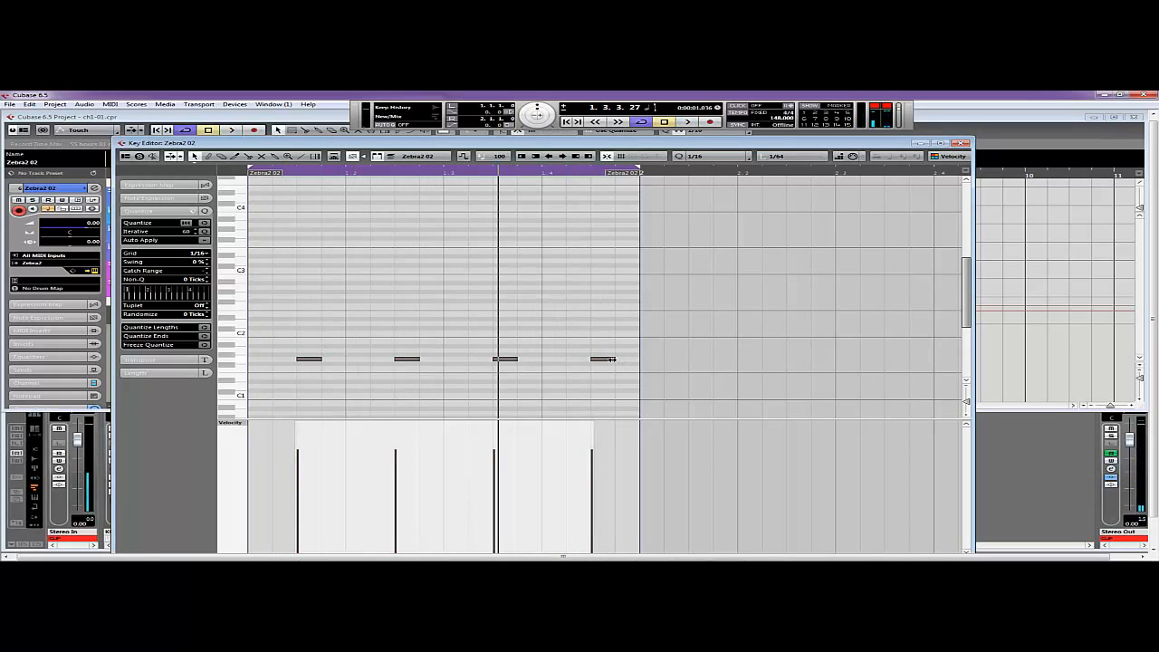
pyautogui.moveTo(612, 359); pyautogui.dragTo(630, 363)
pyautogui.press('space')
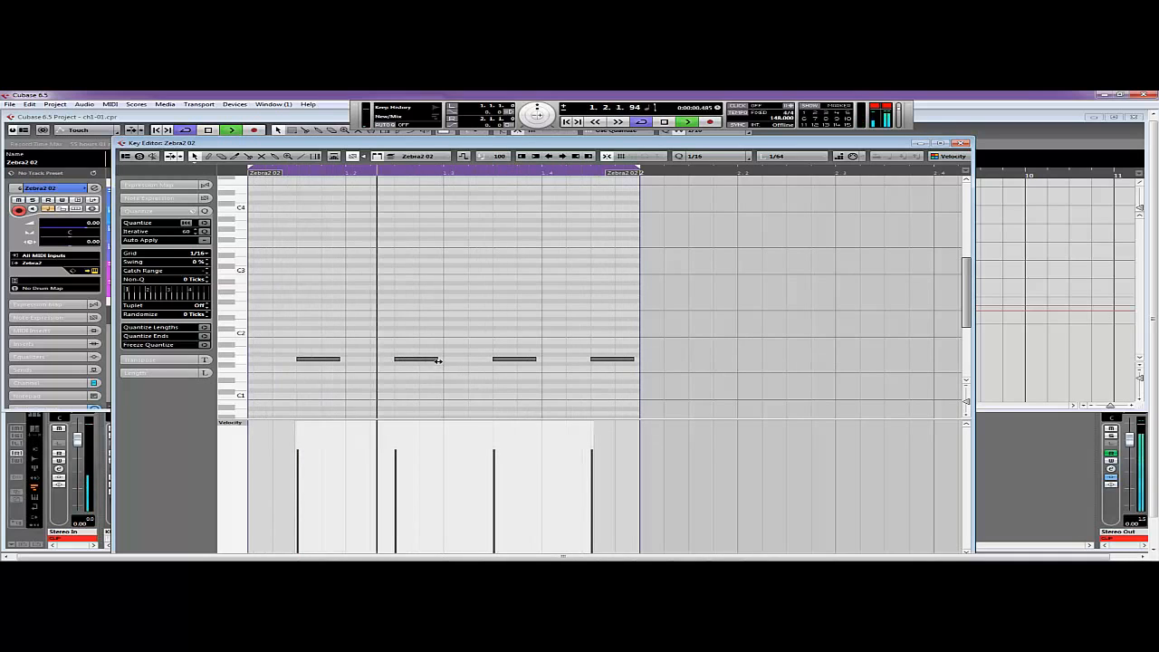
pyautogui.moveTo(437, 360); pyautogui.dragTo(430, 361)
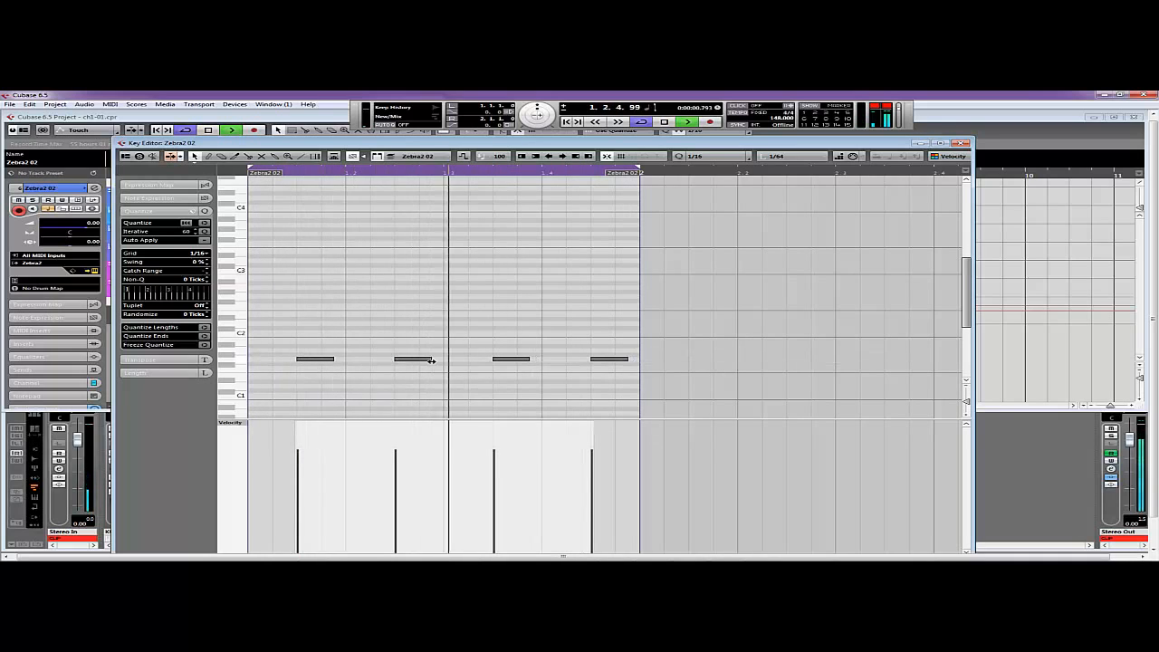
pyautogui.click(963, 143)
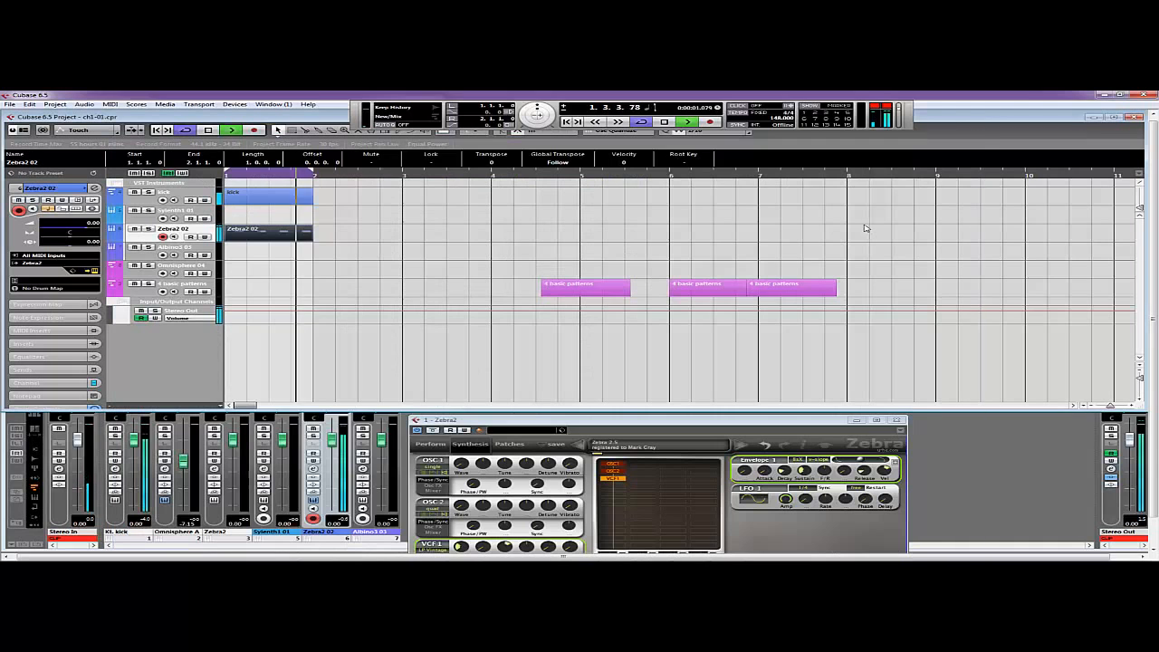
# Step: Bring the Zebra2 window up into view, adjust VCF 1's cutoff and set its Env1 modulation depth to 64
pyautogui.moveTo(683, 419); pyautogui.dragTo(680, 225)
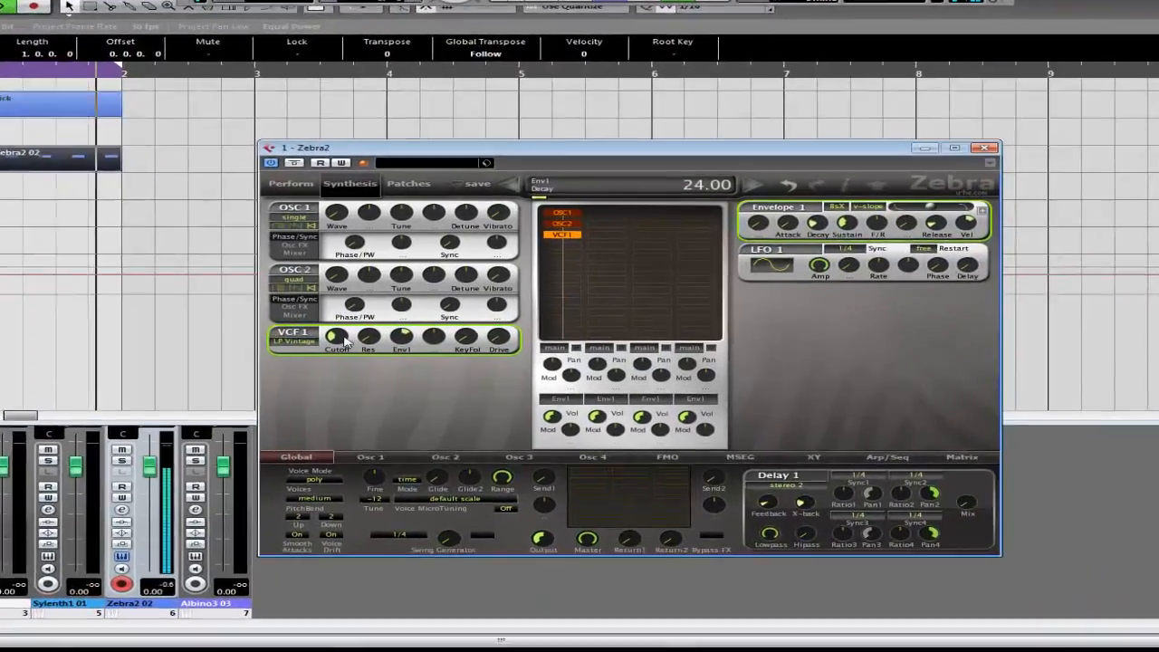
pyautogui.moveTo(457, 352); pyautogui.dragTo(460, 354)
pyautogui.moveTo(127, 321); pyautogui.dragTo(129, 328)
pyautogui.moveTo(227, 327); pyautogui.dragTo(230, 323)
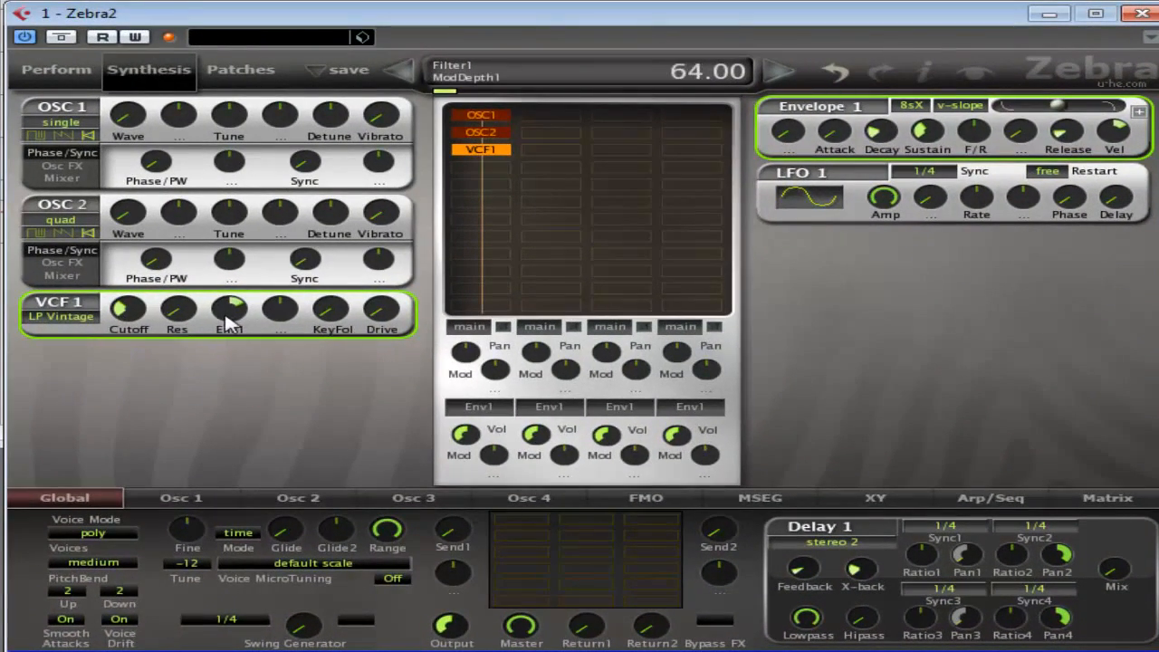
# Step: Set Envelope 1's decay to 21.50 and its sustain to 51.50
pyautogui.click(882, 135)
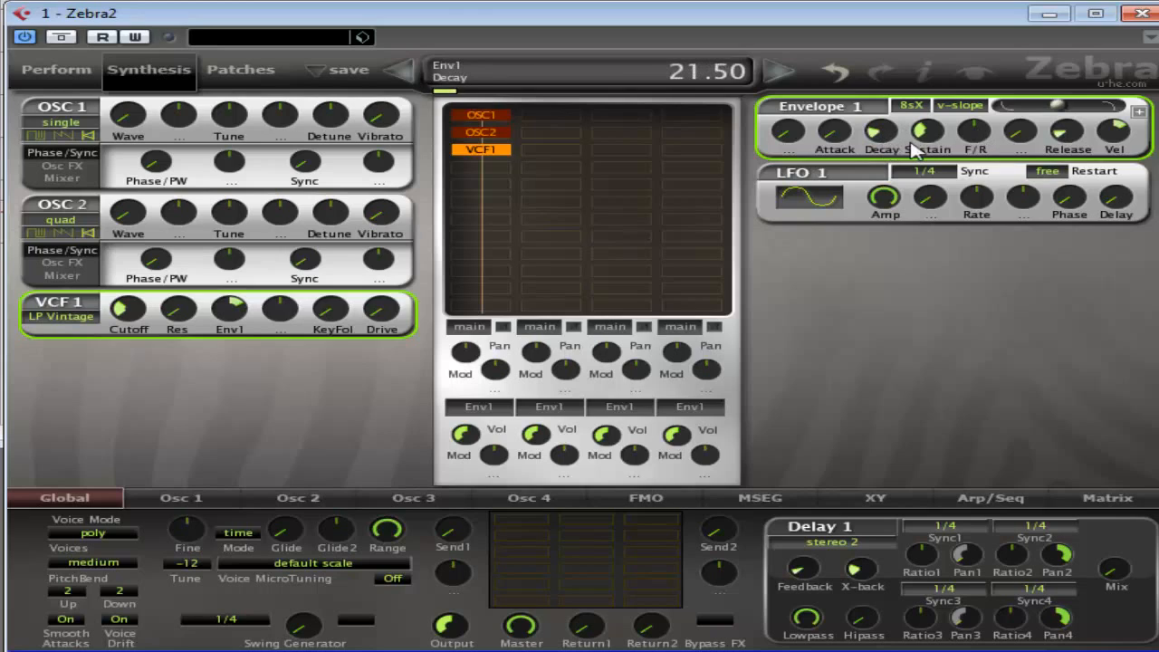
pyautogui.moveTo(937, 143); pyautogui.dragTo(894, 108)
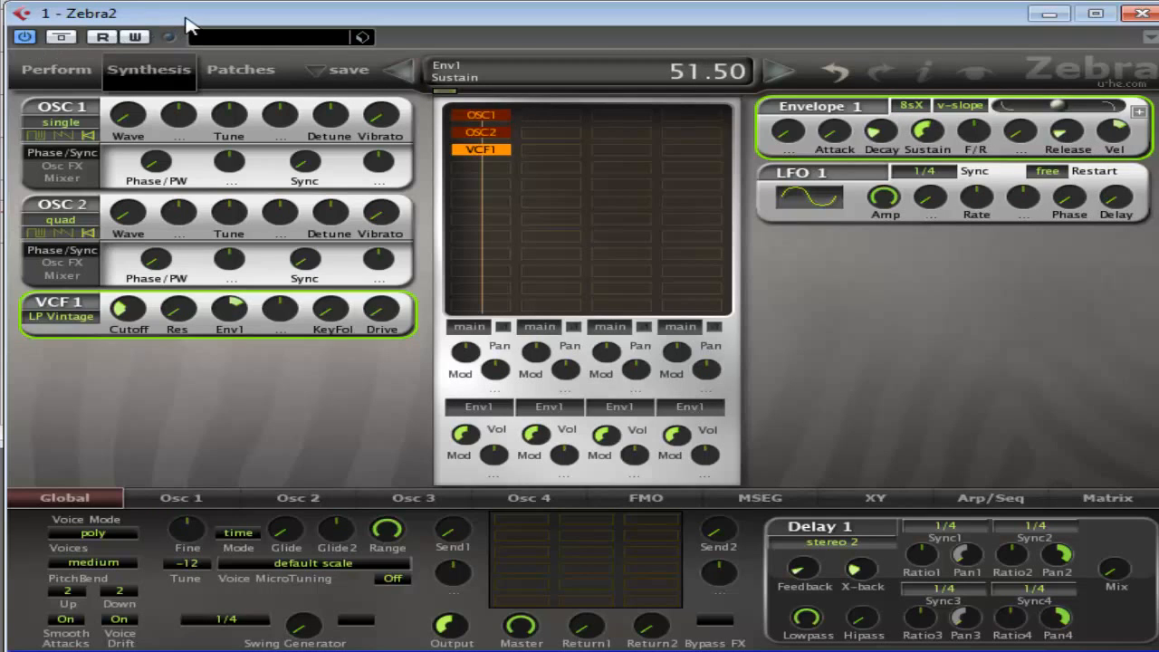
# Step: Move the Zebra2 window off the arrangement, swap the Zebra2 02 part for the "4 basic patterns" part at bar 6, and stop playback
pyautogui.moveTo(187, 25); pyautogui.dragTo(145, 42)
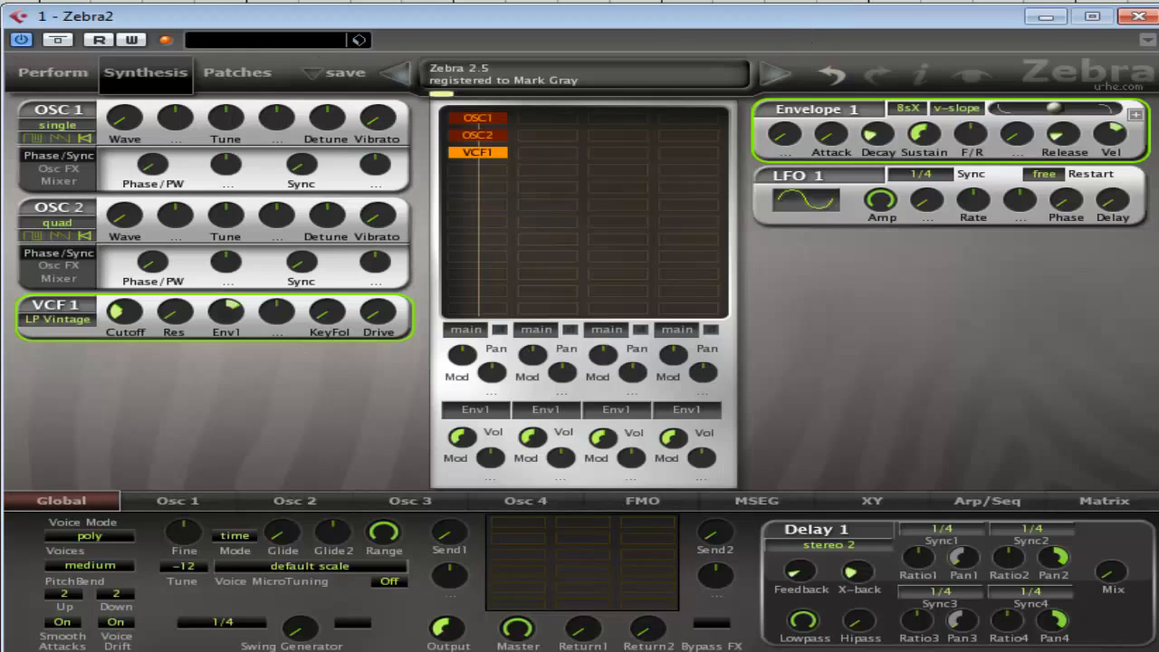
pyautogui.moveTo(172, 27); pyautogui.dragTo(0, 419)
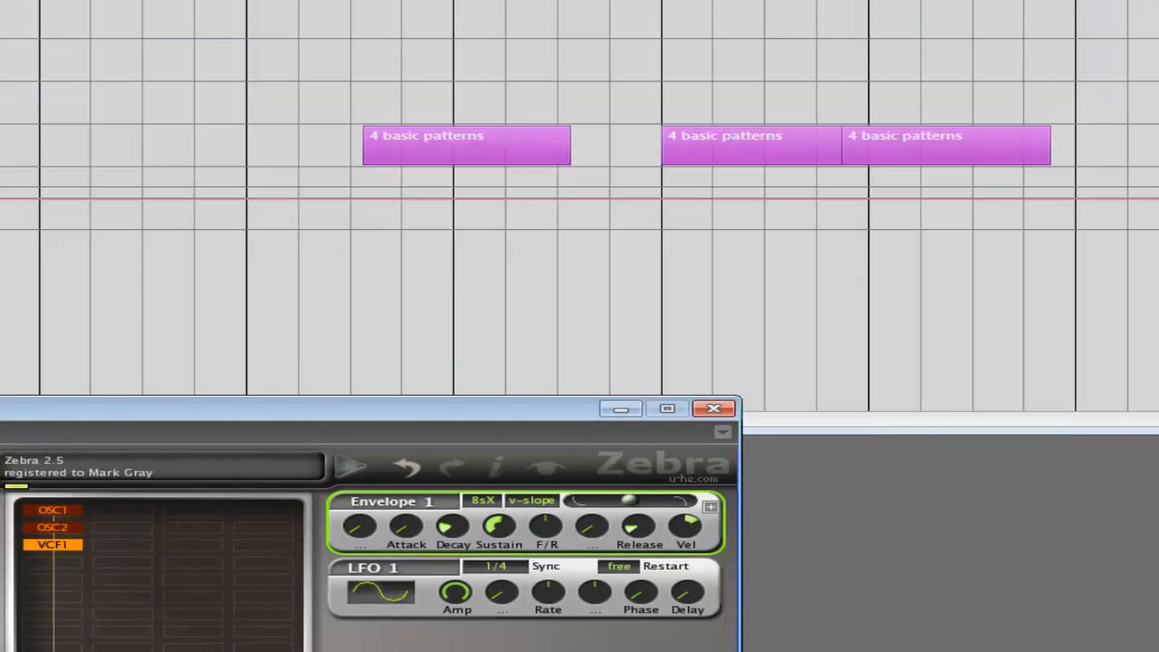
pyautogui.moveTo(0, 36); pyautogui.dragTo(173, 151)
pyautogui.click(544, 149)
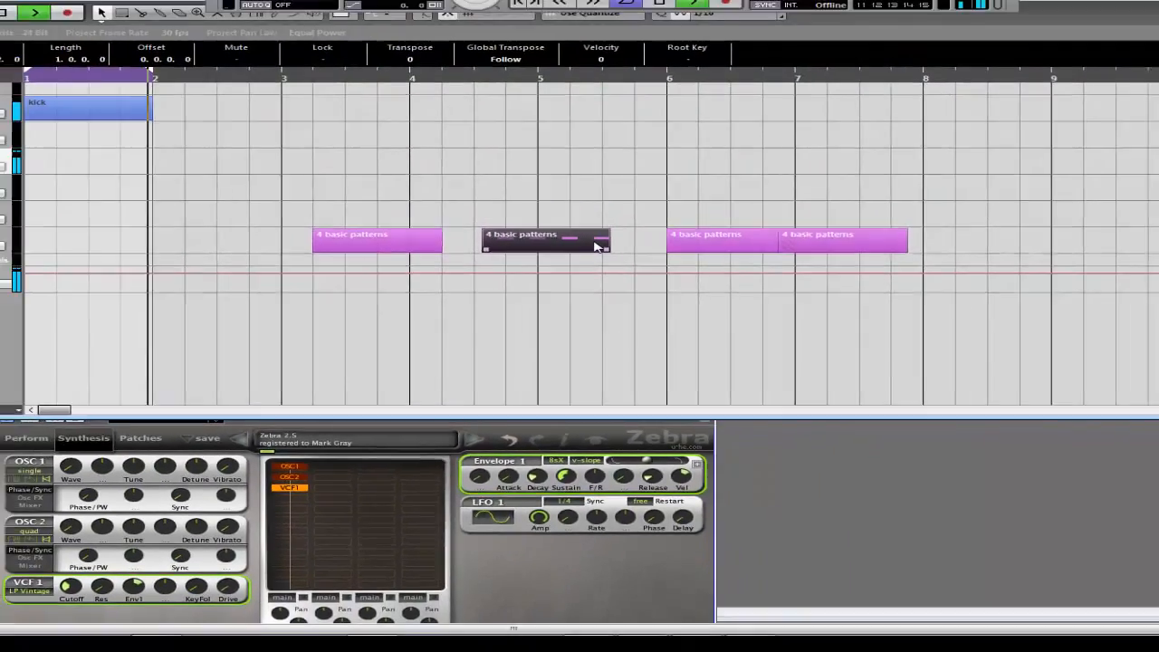
pyautogui.click(706, 242)
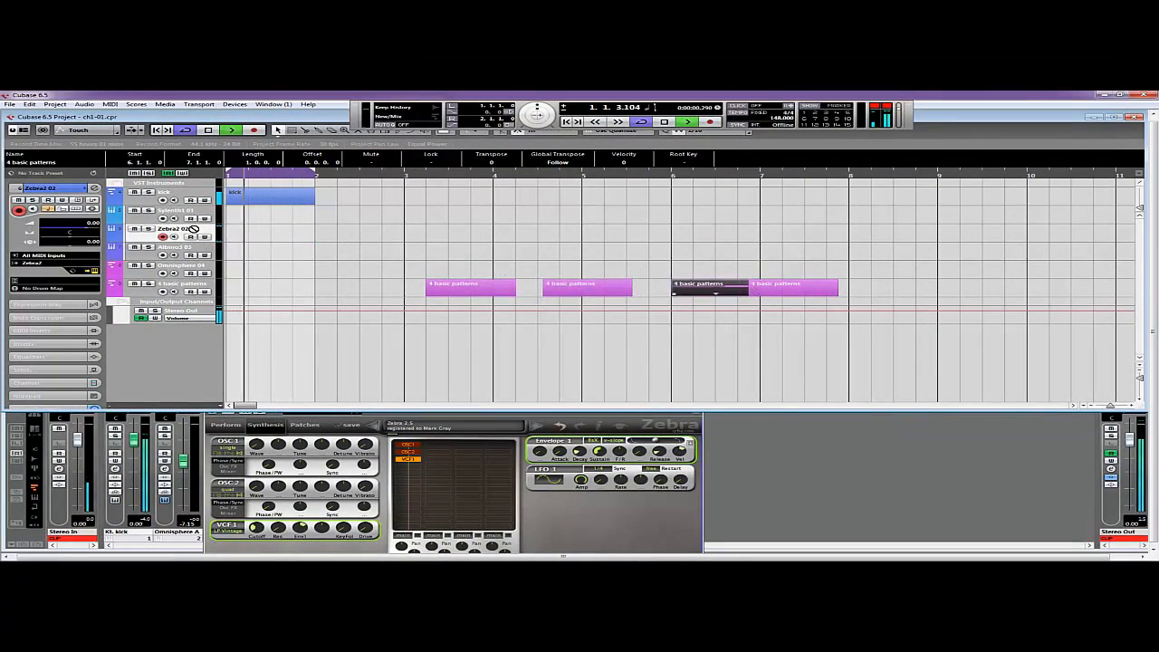
pyautogui.moveTo(193, 229); pyautogui.dragTo(240, 232)
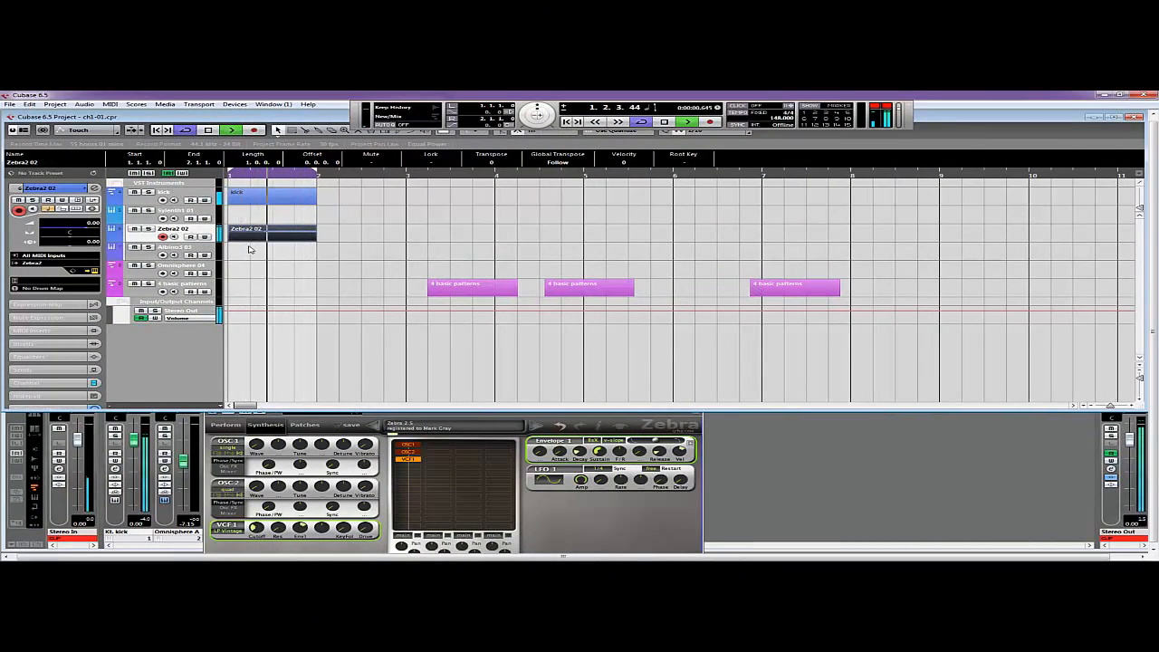
pyautogui.press('space')
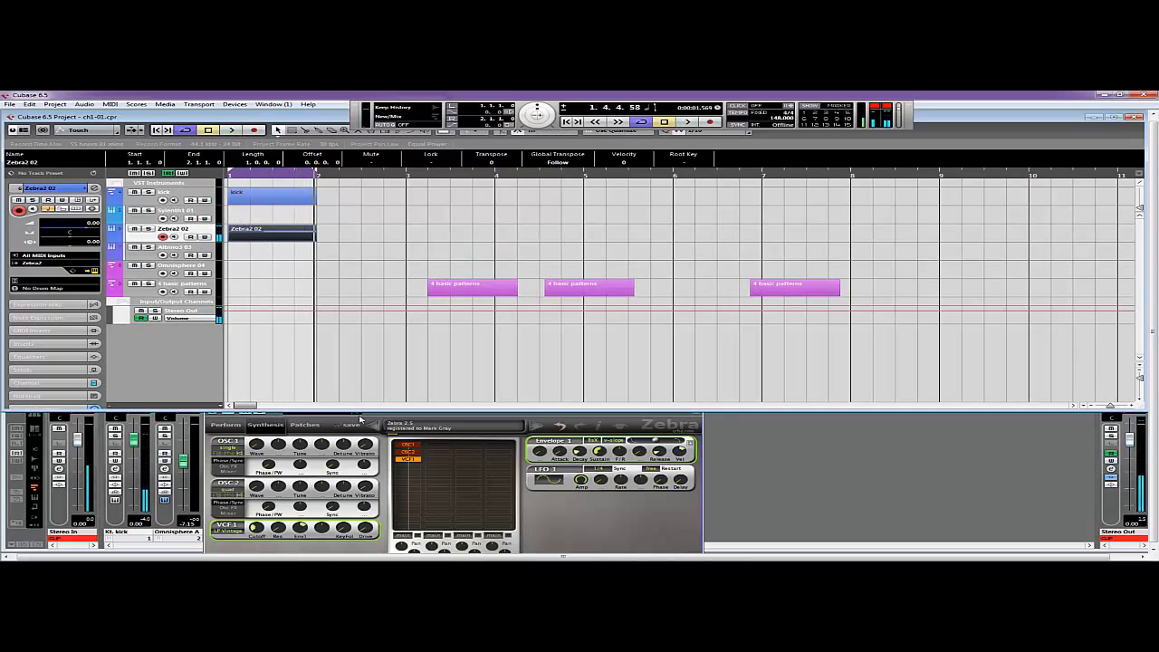
# Step: Reposition the Zebra2 window, swap the Zebra2 02 part for the "4 basic patterns" part just before bar 7, and start playback
pyautogui.moveTo(359, 418); pyautogui.dragTo(620, 332)
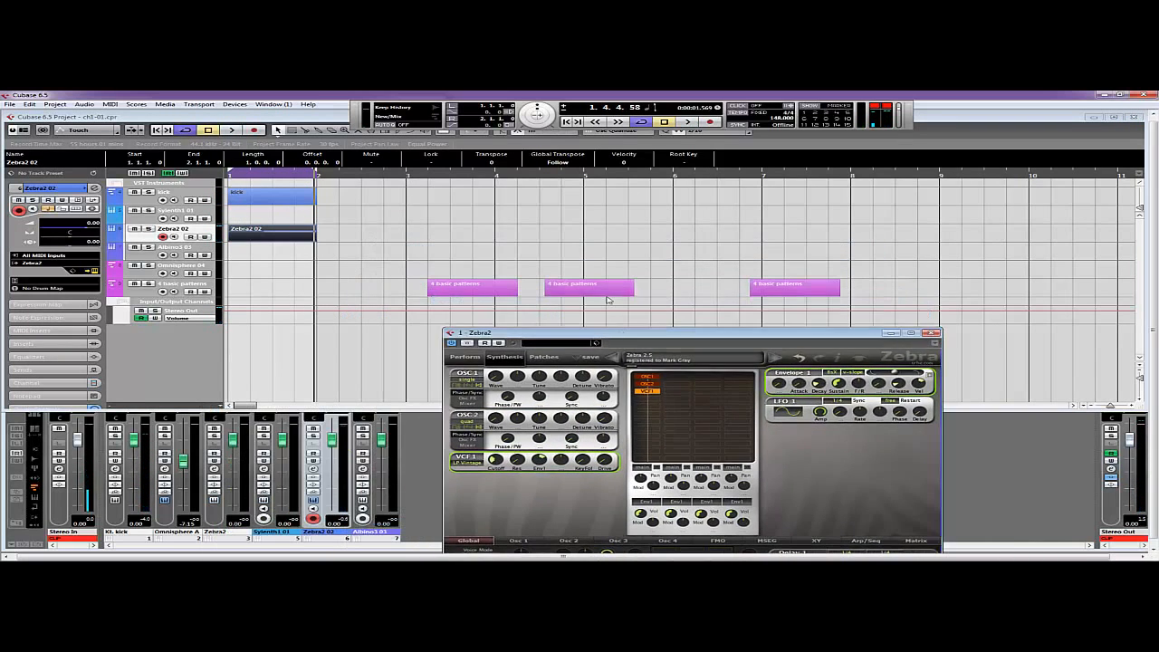
pyautogui.moveTo(270, 233); pyautogui.dragTo(678, 286)
pyautogui.moveTo(764, 288); pyautogui.dragTo(242, 237)
pyautogui.press('space')
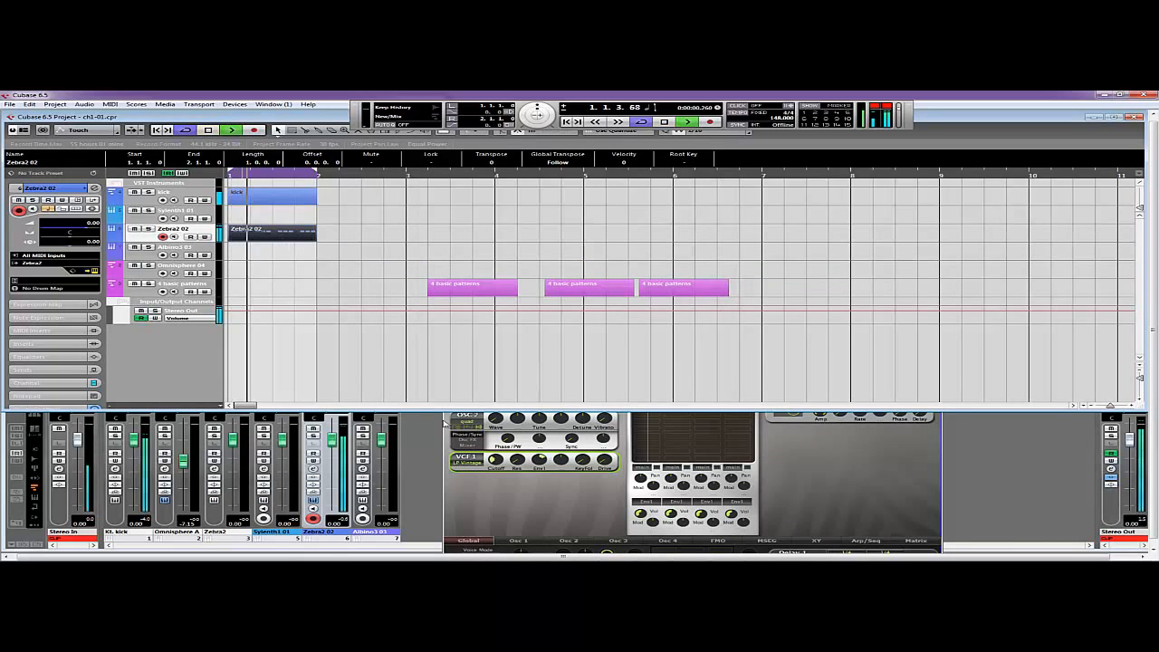
# Step: Bring the Zebra2 window to the front and move it up over the arrangement
pyautogui.click(528, 499)
pyautogui.moveTo(570, 336); pyautogui.dragTo(573, 200)
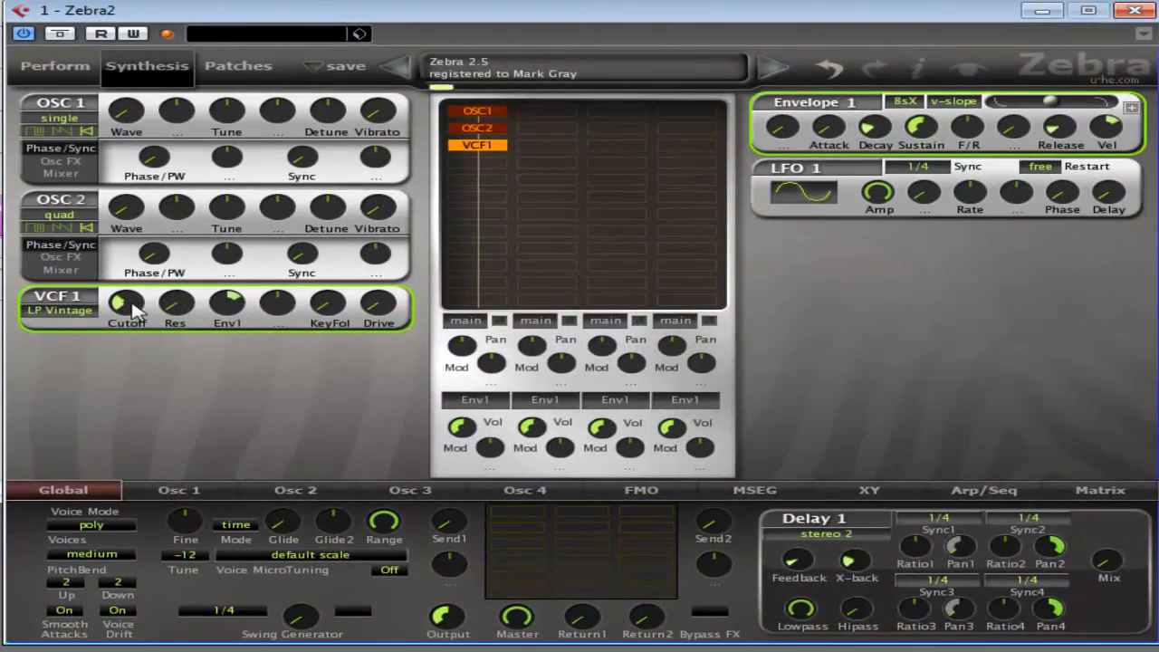
# Step: Lower VCF 1's cutoff, fine-tune its Env1 depth and drive, and readjust Envelope 1's sustain
pyautogui.moveTo(128, 305); pyautogui.dragTo(125, 315)
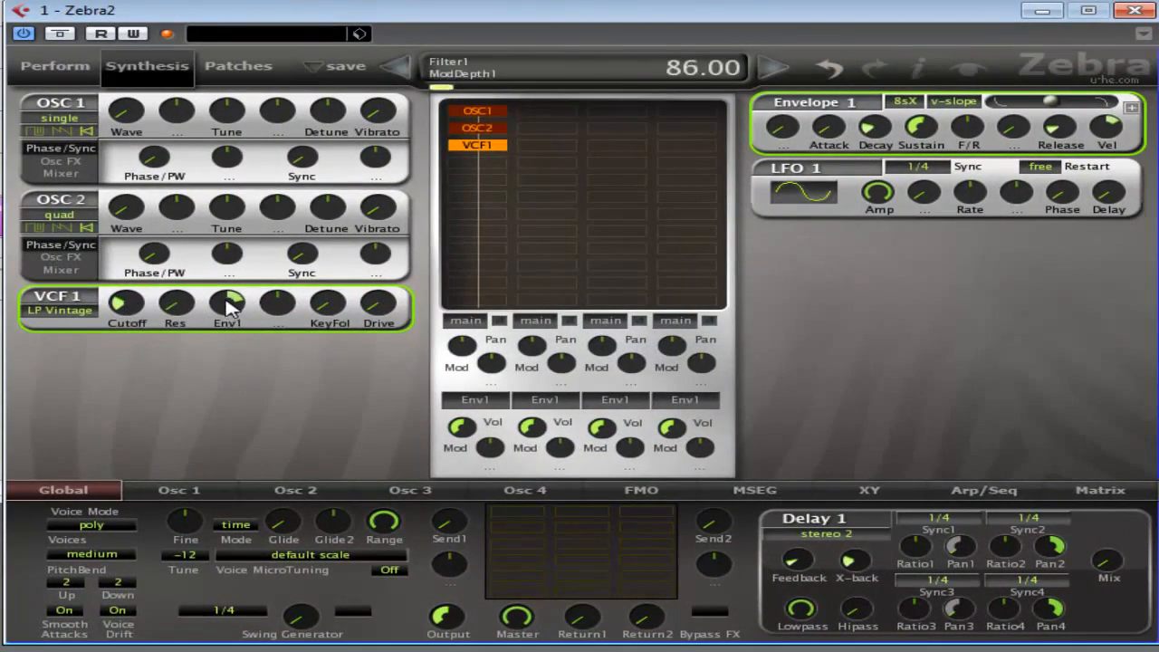
pyautogui.moveTo(222, 308); pyautogui.dragTo(224, 313)
pyautogui.moveTo(393, 308); pyautogui.dragTo(378, 333)
pyautogui.moveTo(917, 132); pyautogui.dragTo(919, 97)
pyautogui.moveTo(906, 137); pyautogui.dragTo(867, 189)
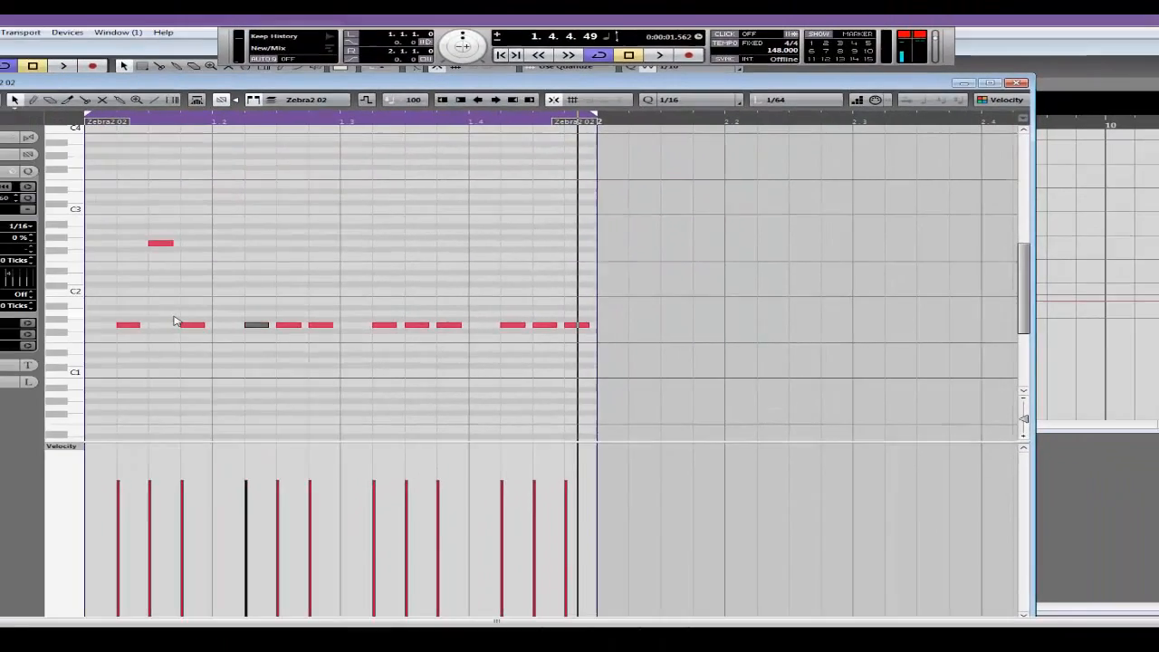
# Step: Raise the sixth, eighth and last notes of the Zebra2 02 bass pattern by one octave
pyautogui.press('Right')
pyautogui.press('Right')
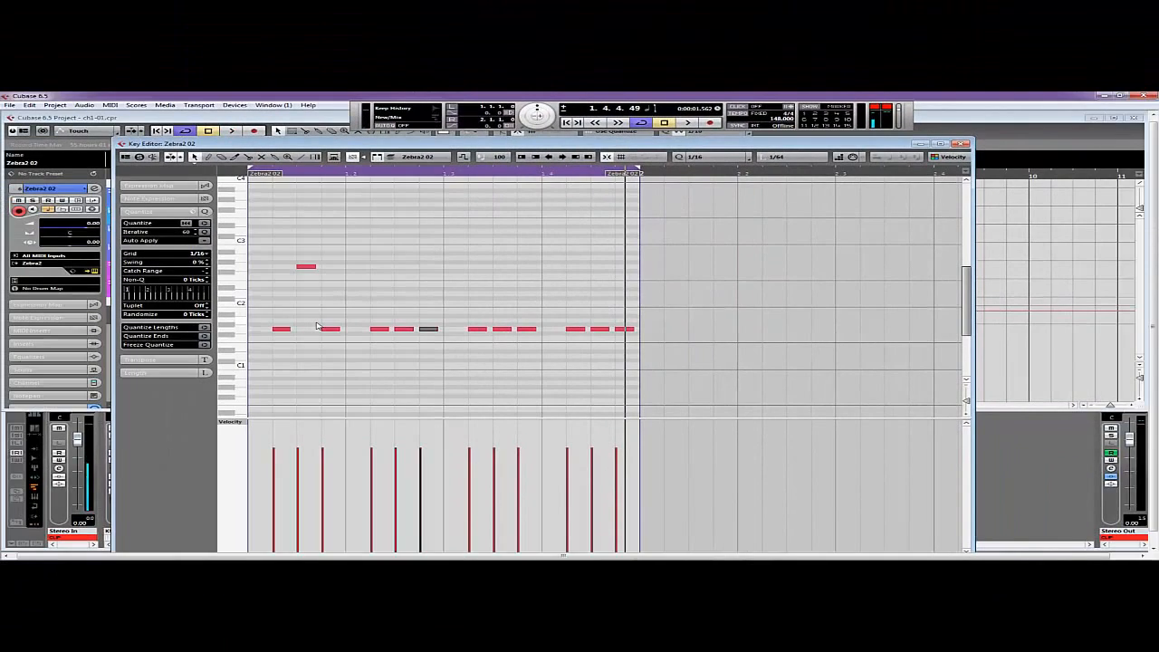
pyautogui.hotkey('shift', 'Up')
pyautogui.press('Right')
pyautogui.press('Right')
pyautogui.hotkey('shift', 'Up')
pyautogui.press('Right')
pyautogui.press('Right')
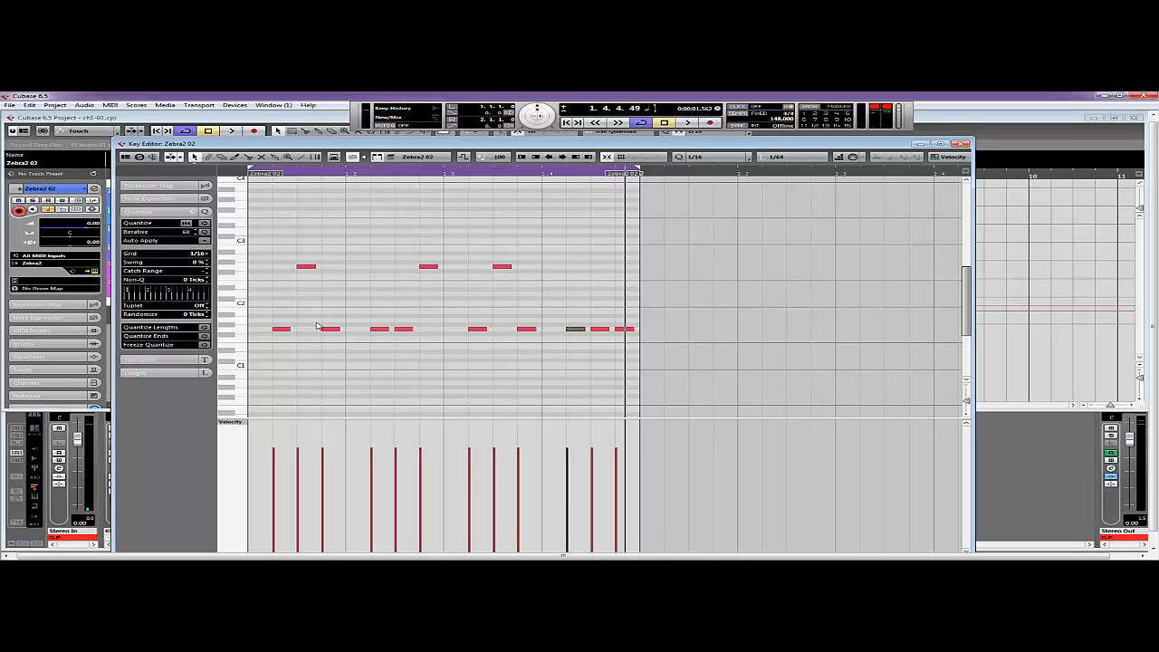
pyautogui.press('Right')
pyautogui.press('Right')
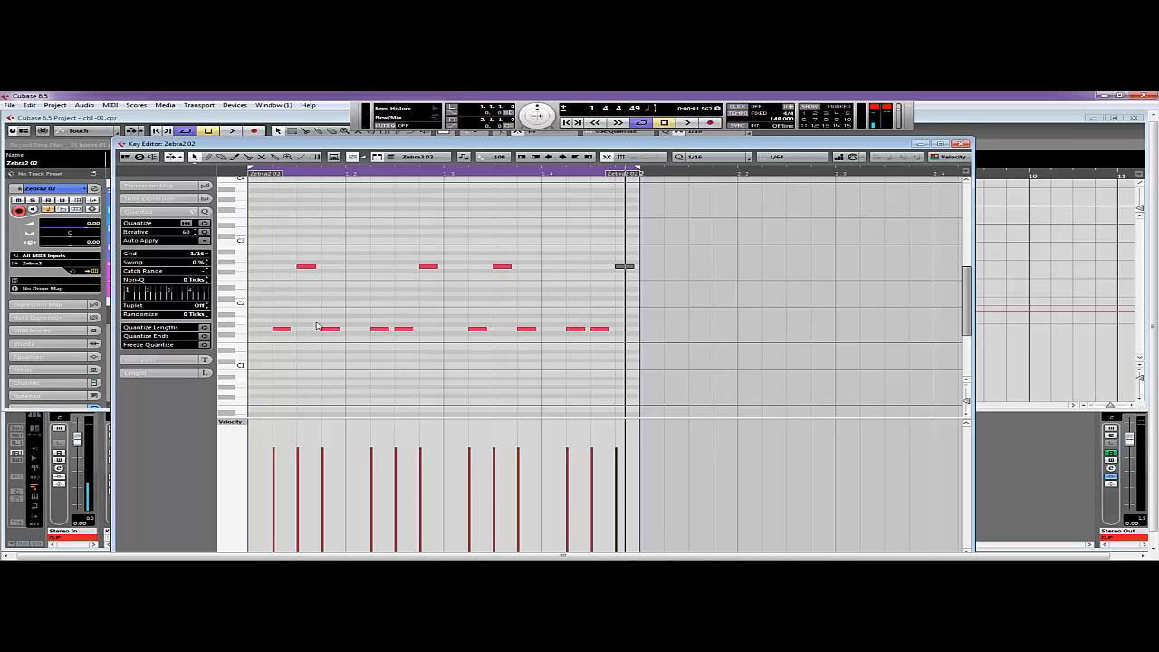
# Step: Play the edited bass pattern from the start and stop playback
pyautogui.press('.')
pyautogui.press('space')
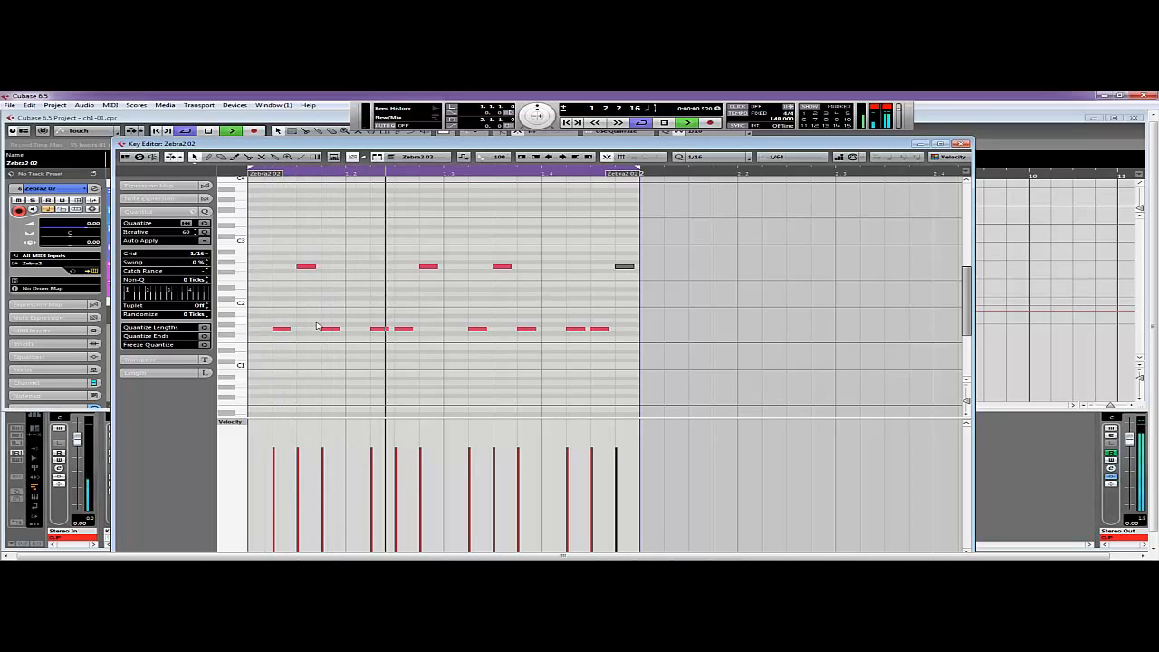
pyautogui.press('space')
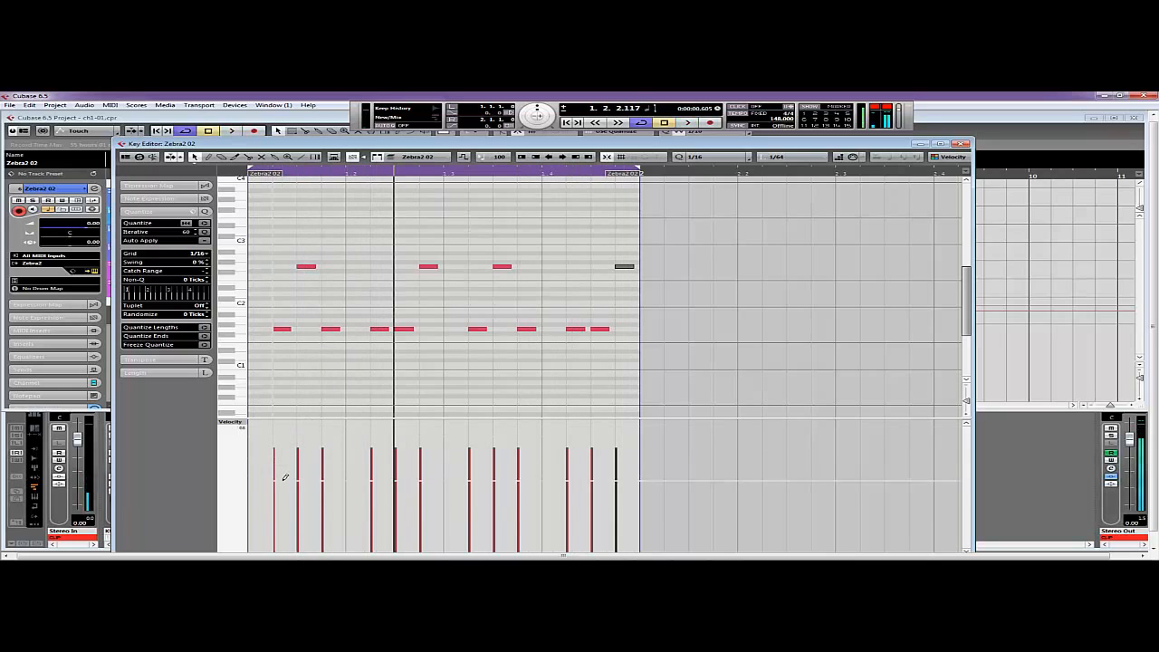
# Step: Lower the velocities of the first, second, fifth, sixth, eighth, tenth and last notes to varying levels, and play the pattern
pyautogui.moveTo(281, 474); pyautogui.dragTo(282, 503)
pyautogui.click(300, 483)
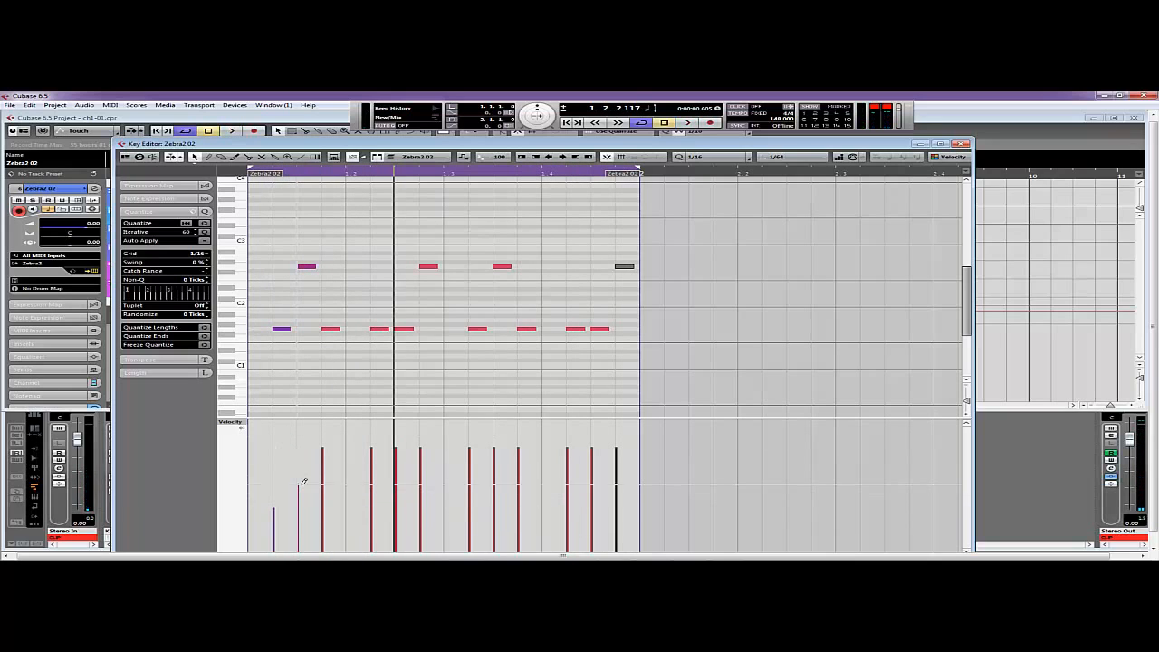
pyautogui.click(422, 480)
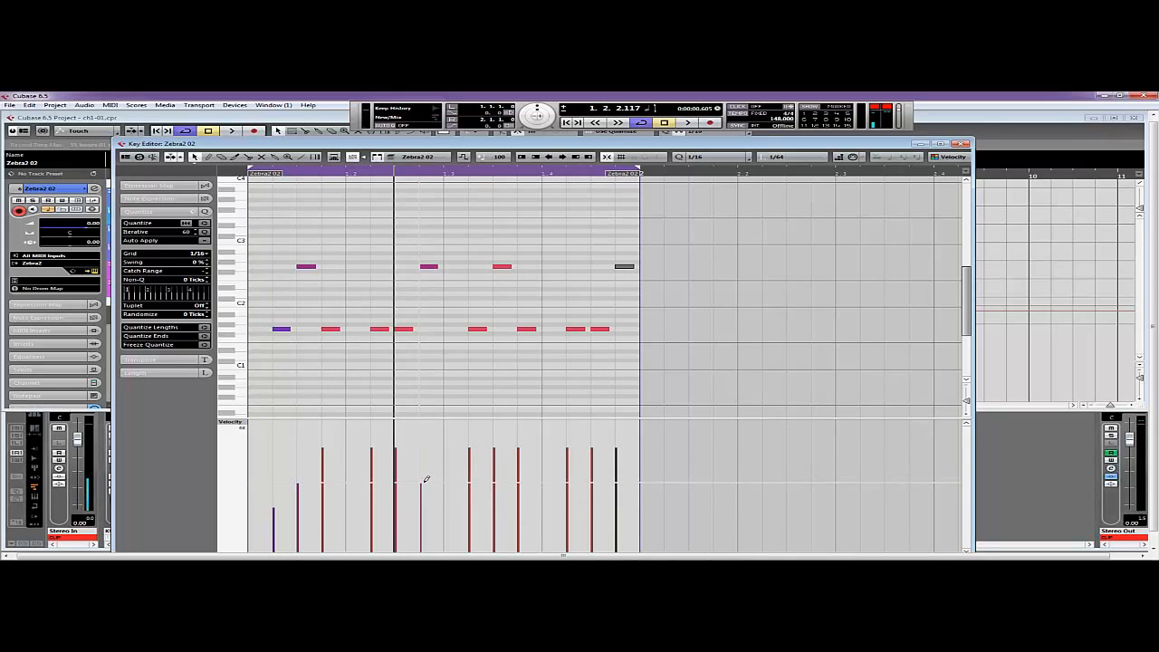
pyautogui.click(398, 500)
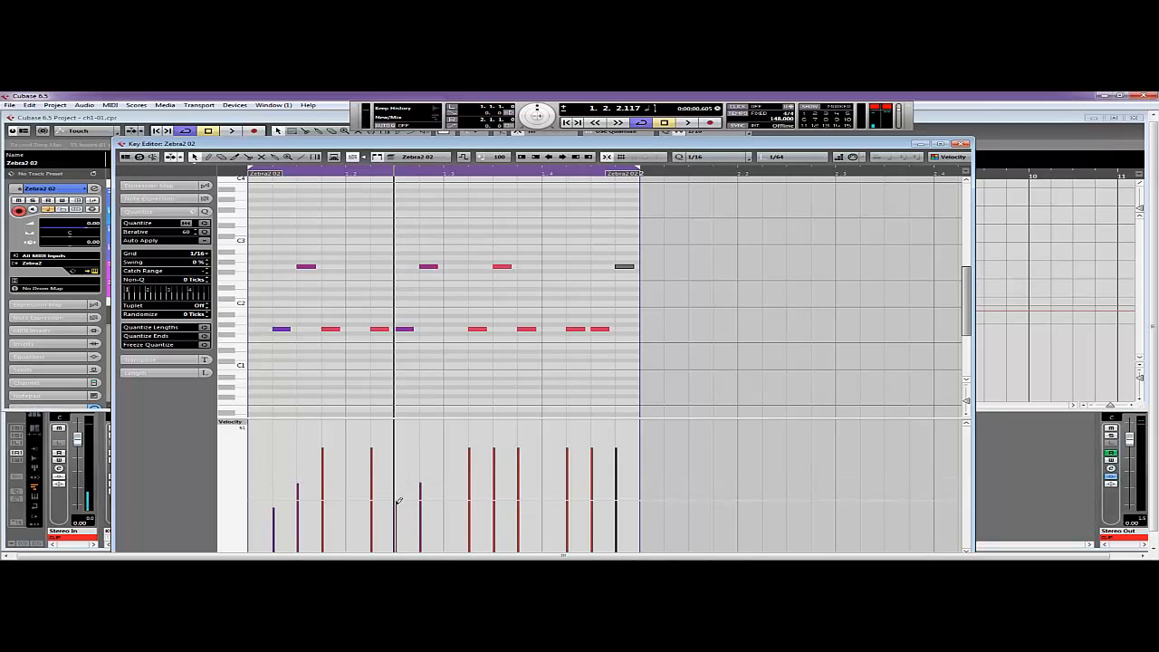
pyautogui.moveTo(495, 481); pyautogui.dragTo(496, 507)
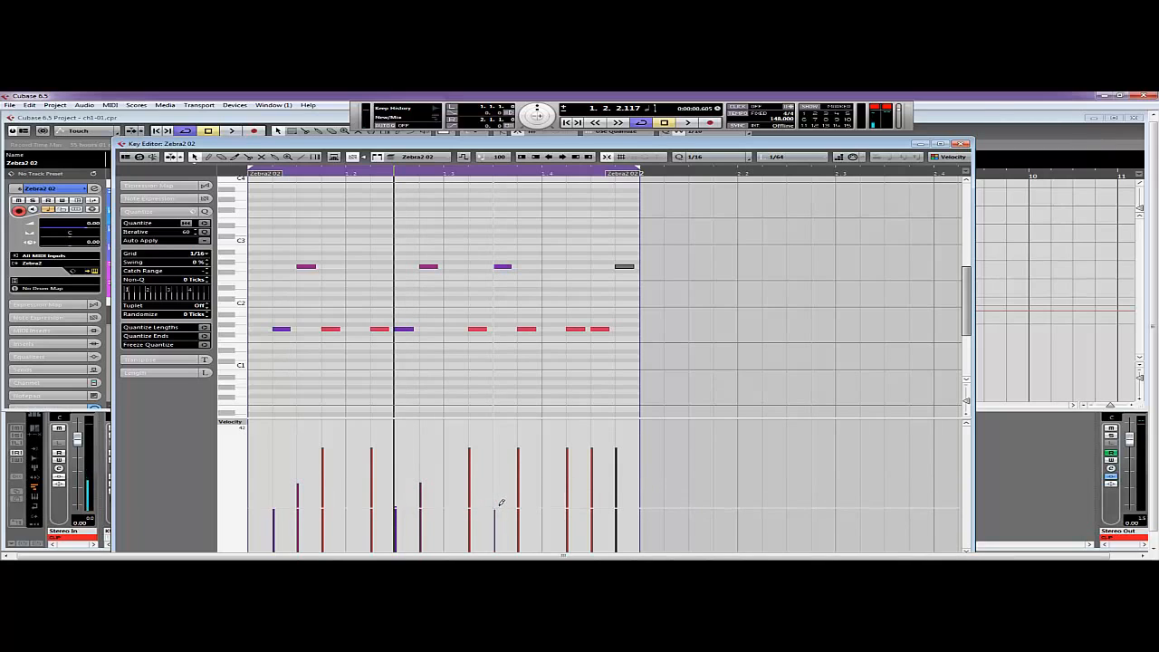
pyautogui.click(617, 494)
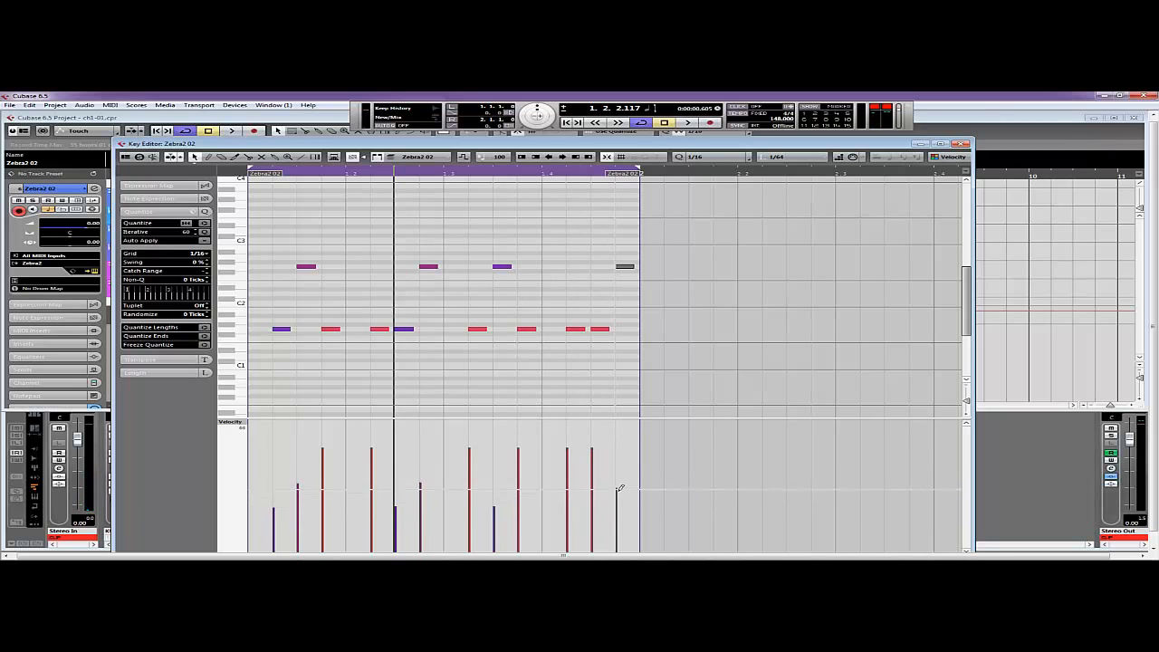
pyautogui.moveTo(619, 497); pyautogui.dragTo(619, 506)
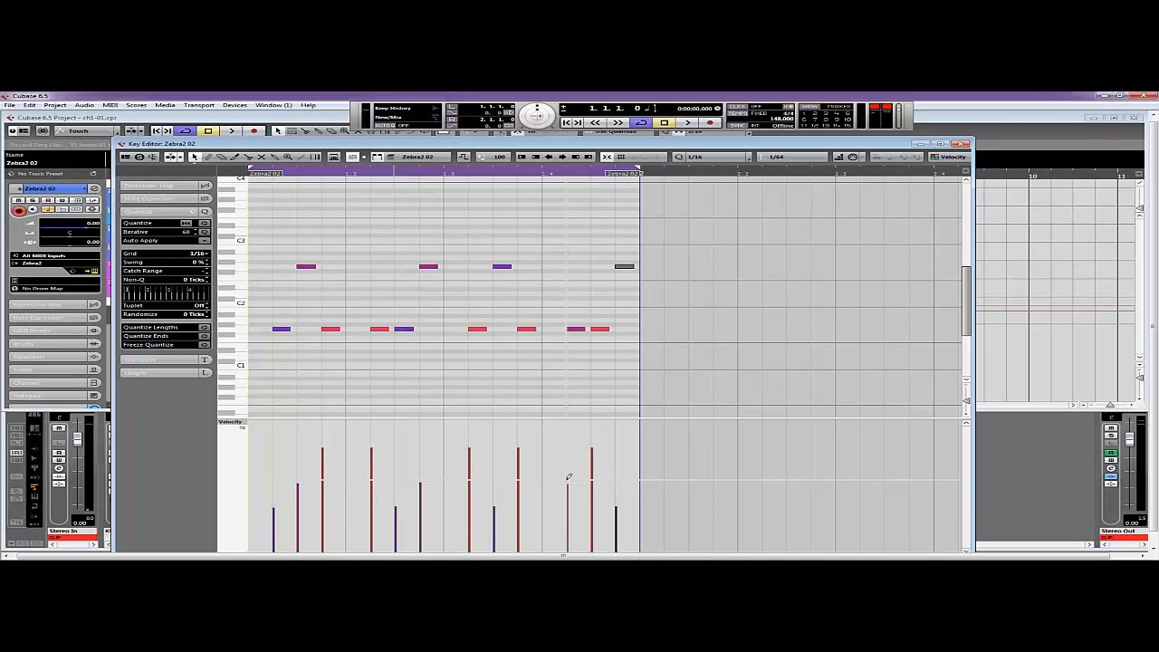
pyautogui.press('space')
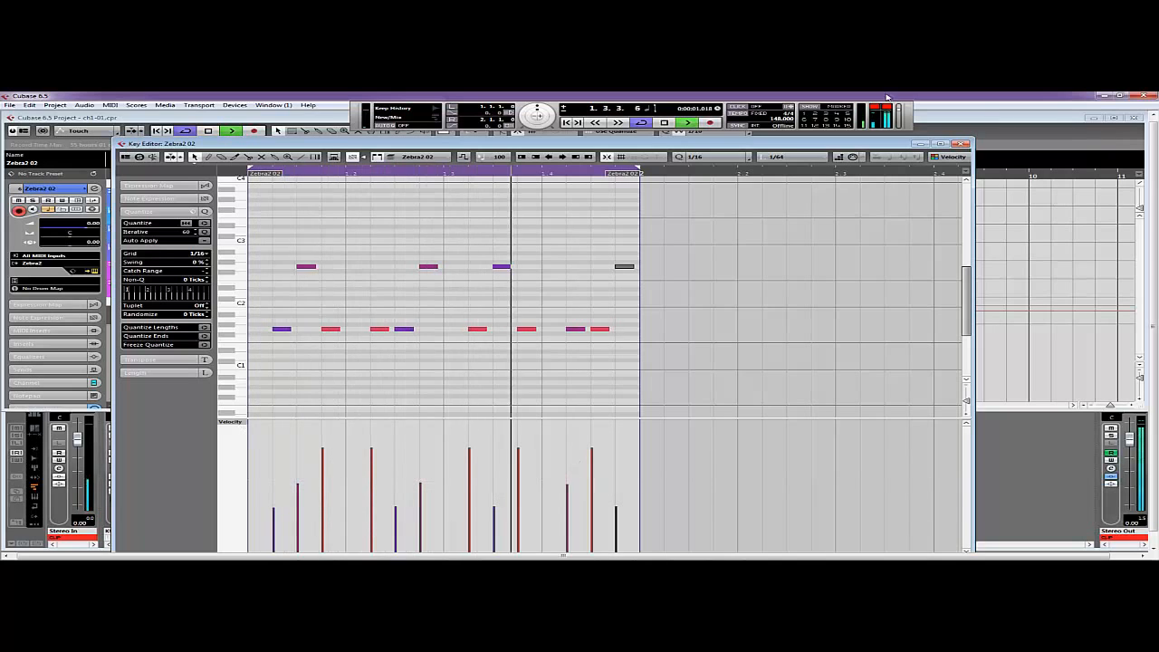
# Step: Close the Key Editor, stop playback, and bring up the Zebra2 window slightly lower over the arrangement
pyautogui.click(960, 144)
pyautogui.press('space')
pyautogui.click(462, 452)
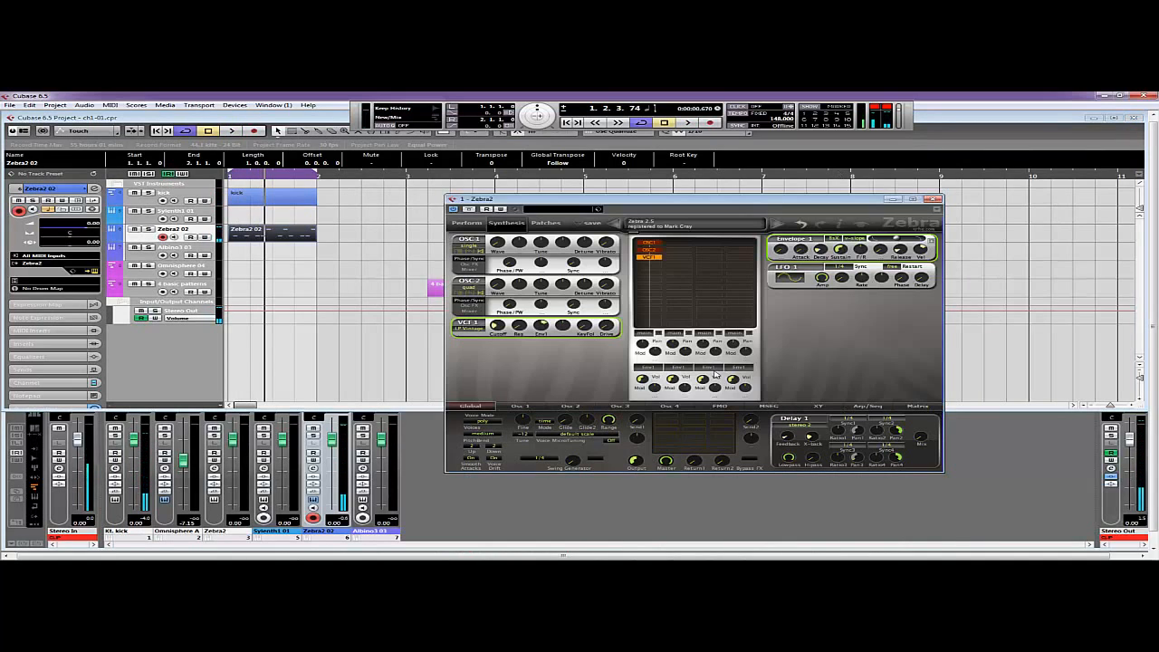
pyautogui.moveTo(834, 201); pyautogui.dragTo(835, 226)
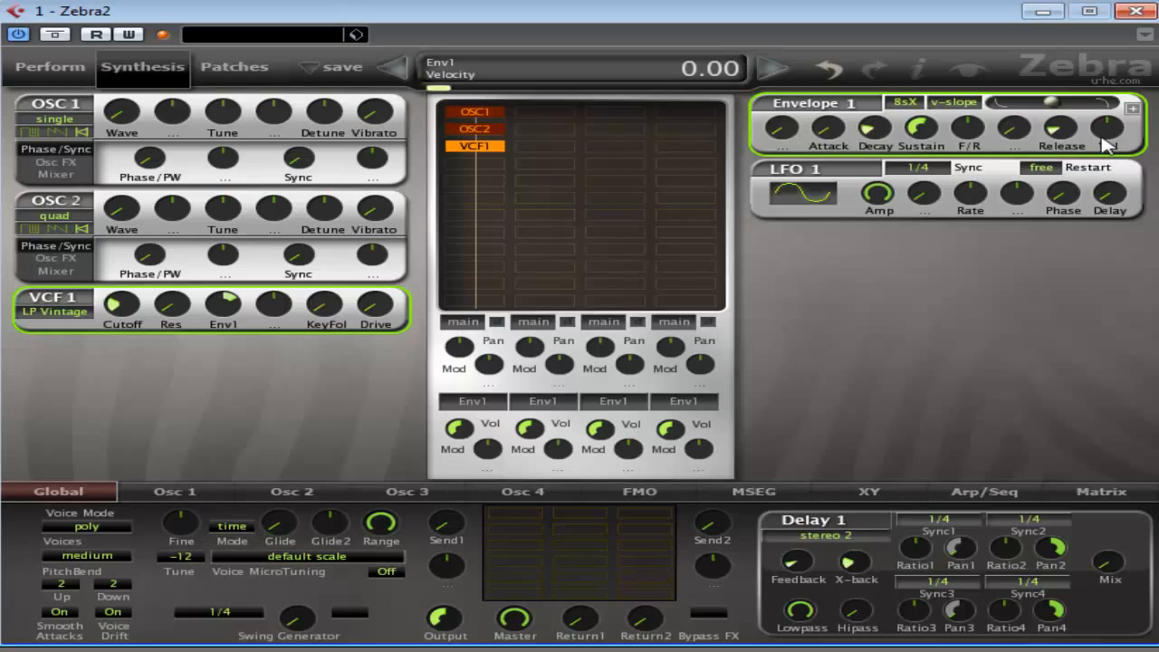
# Step: Set VCF 1's cutoff to 56.00, and retune its Env1 depth along with Envelope 1's velocity amount and sustain
pyautogui.moveTo(1106, 146)
pyautogui.mouseDown()
pyautogui.moveTo(1106, 100)
pyautogui.moveTo(1099, 161)
pyautogui.moveTo(1106, 147)
pyautogui.mouseUp()
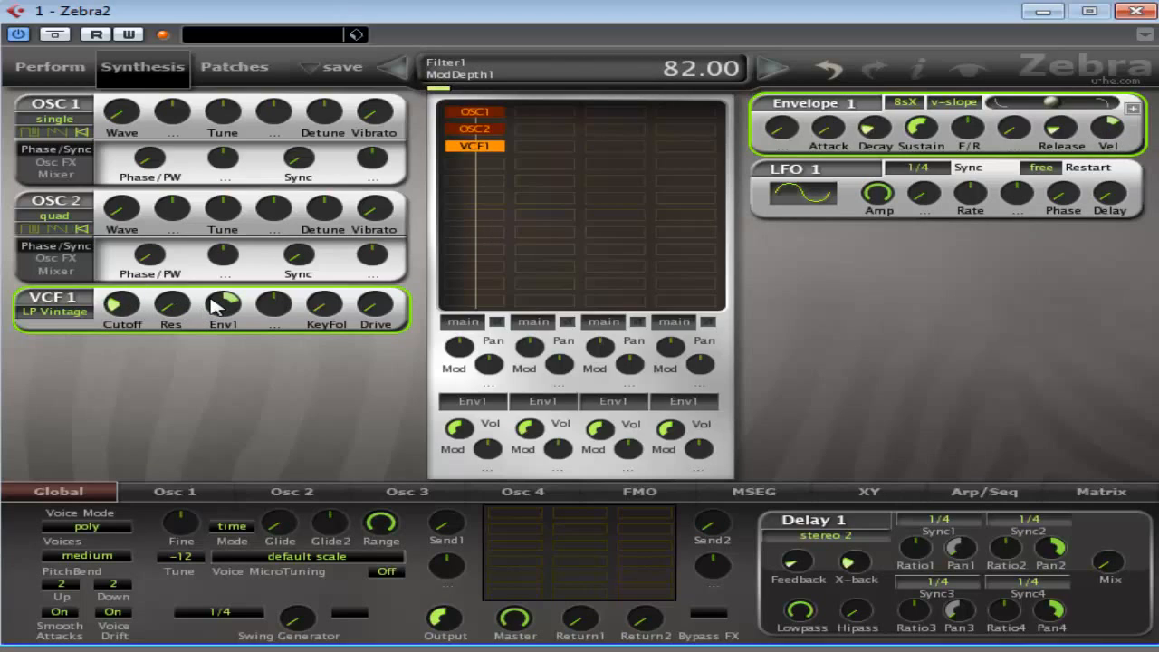
pyautogui.moveTo(211, 298); pyautogui.dragTo(208, 306)
pyautogui.moveTo(133, 305); pyautogui.dragTo(109, 330)
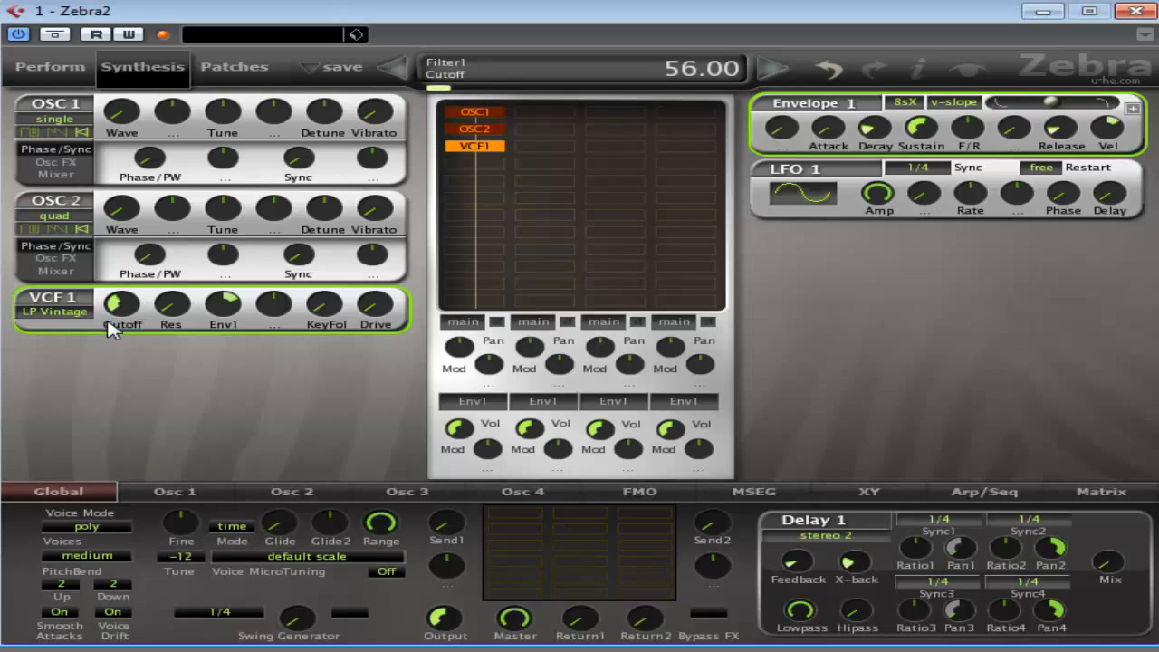
pyautogui.moveTo(223, 313); pyautogui.dragTo(222, 315)
pyautogui.click(908, 147)
pyautogui.moveTo(911, 154); pyautogui.dragTo(914, 148)
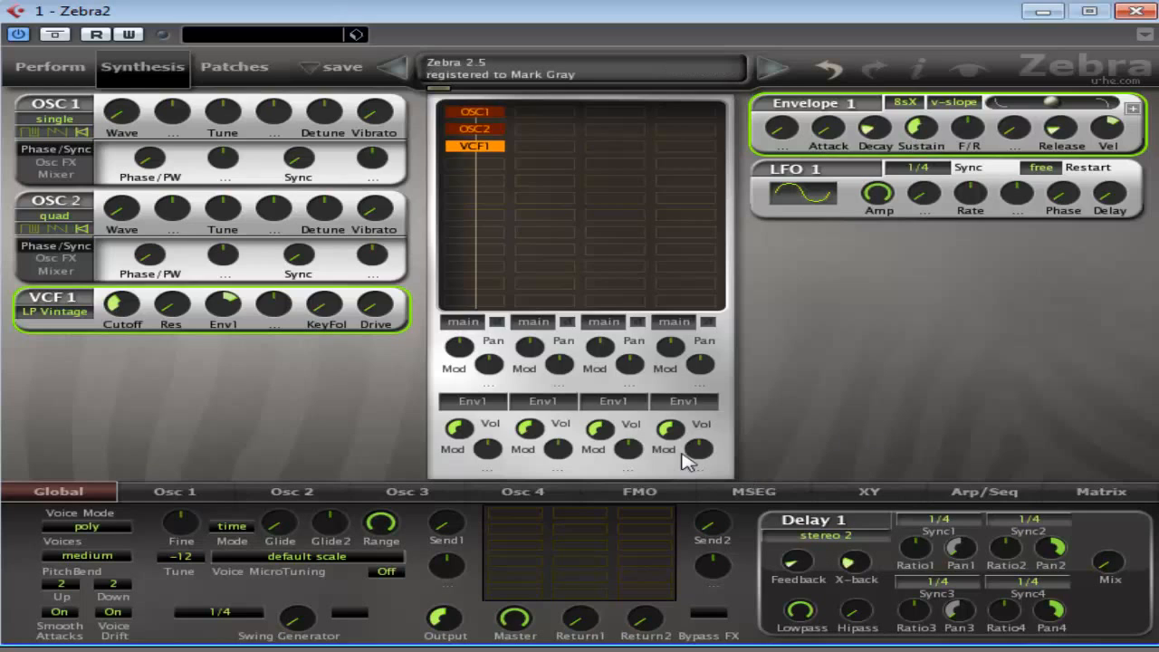
# Step: Insert EQ1 in the first effects slot, set its low-shelf gain to -5.00 at a lower frequency, and raise Send1
pyautogui.click(521, 516)
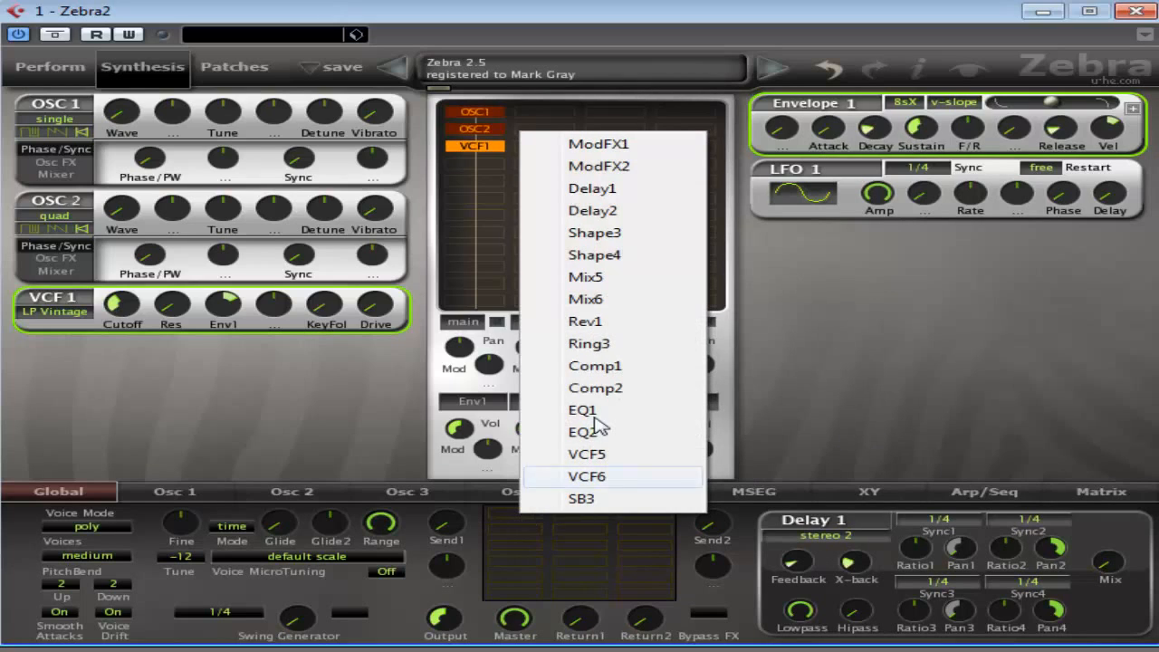
pyautogui.click(613, 414)
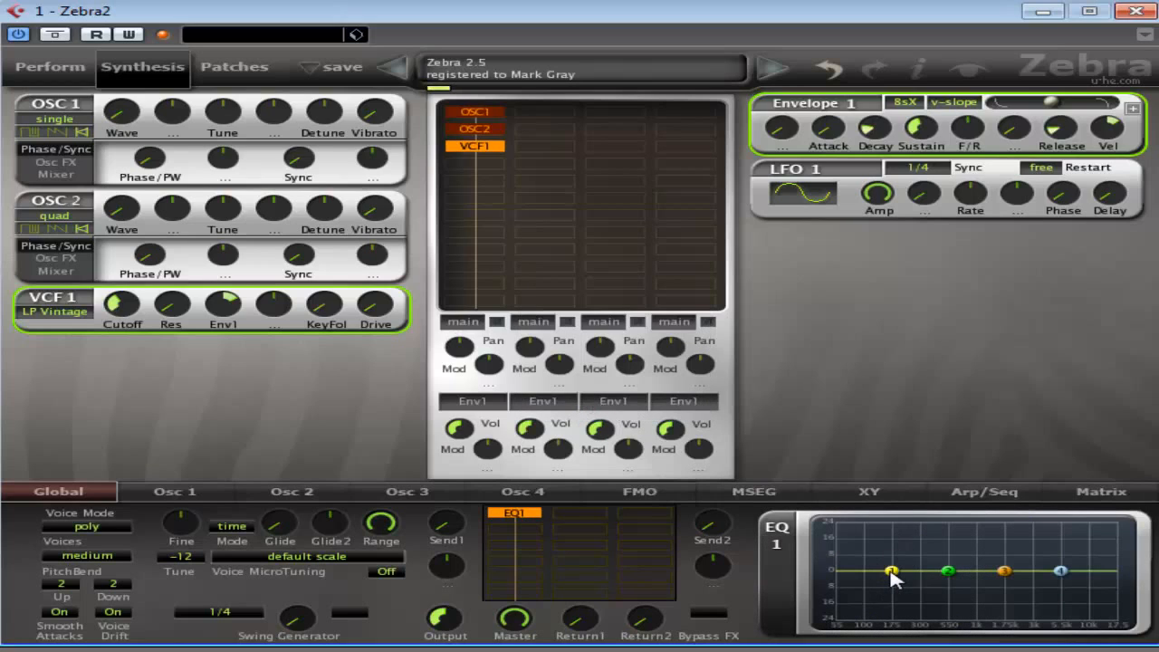
pyautogui.moveTo(892, 577); pyautogui.dragTo(851, 581)
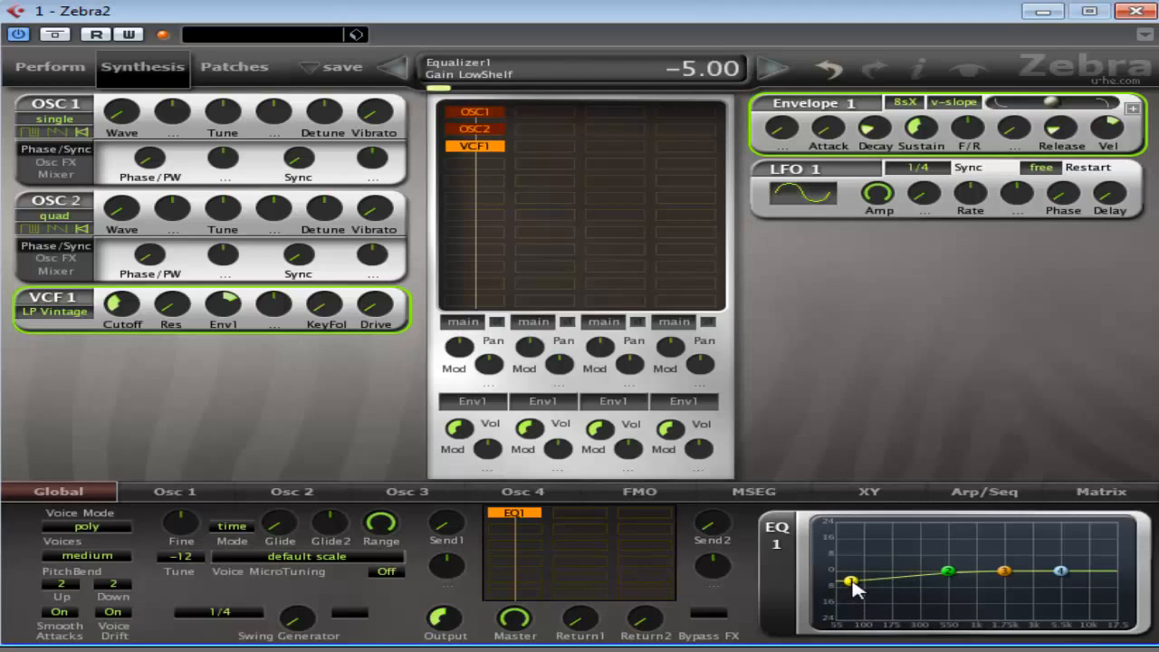
pyautogui.moveTo(445, 483); pyautogui.dragTo(436, 389)
# Step: Set EQ1's low shelf to -5.50 at the lowest frequency, dip band 3 slightly, and nudge band 4 higher in frequency
pyautogui.moveTo(850, 586); pyautogui.dragTo(801, 590)
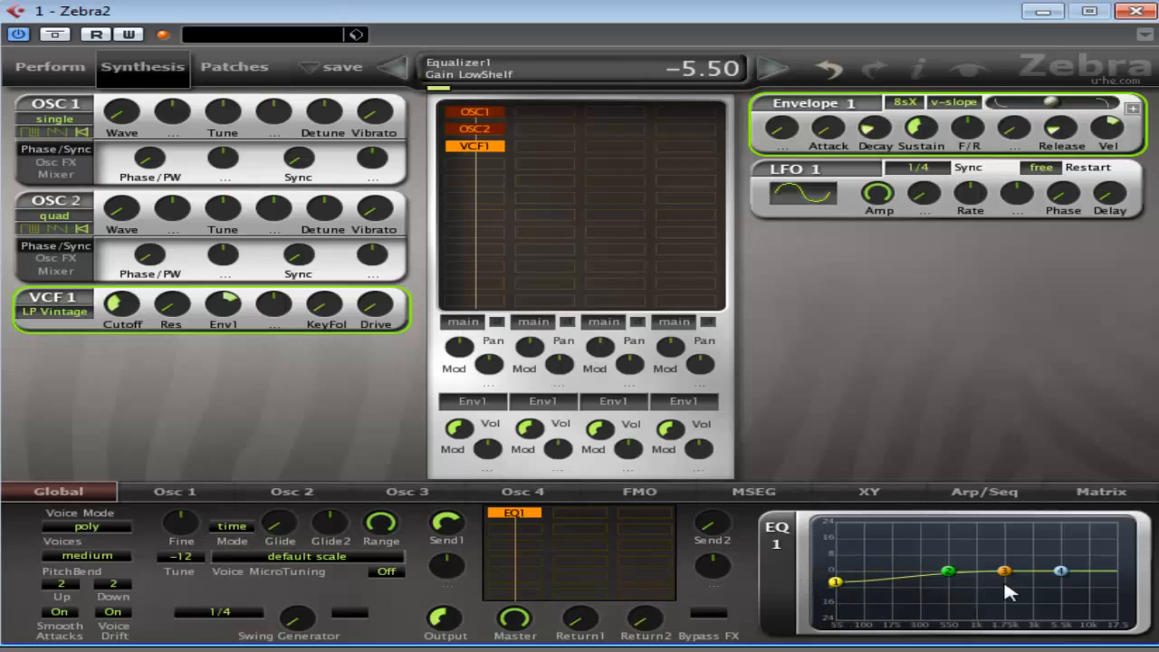
pyautogui.moveTo(1004, 574)
pyautogui.mouseDown()
pyautogui.moveTo(1019, 595)
pyautogui.moveTo(994, 579)
pyautogui.mouseUp()
pyautogui.moveTo(1064, 573)
pyautogui.mouseDown()
pyautogui.moveTo(1066, 559)
pyautogui.moveTo(1068, 598)
pyautogui.moveTo(1070, 576)
pyautogui.mouseUp()
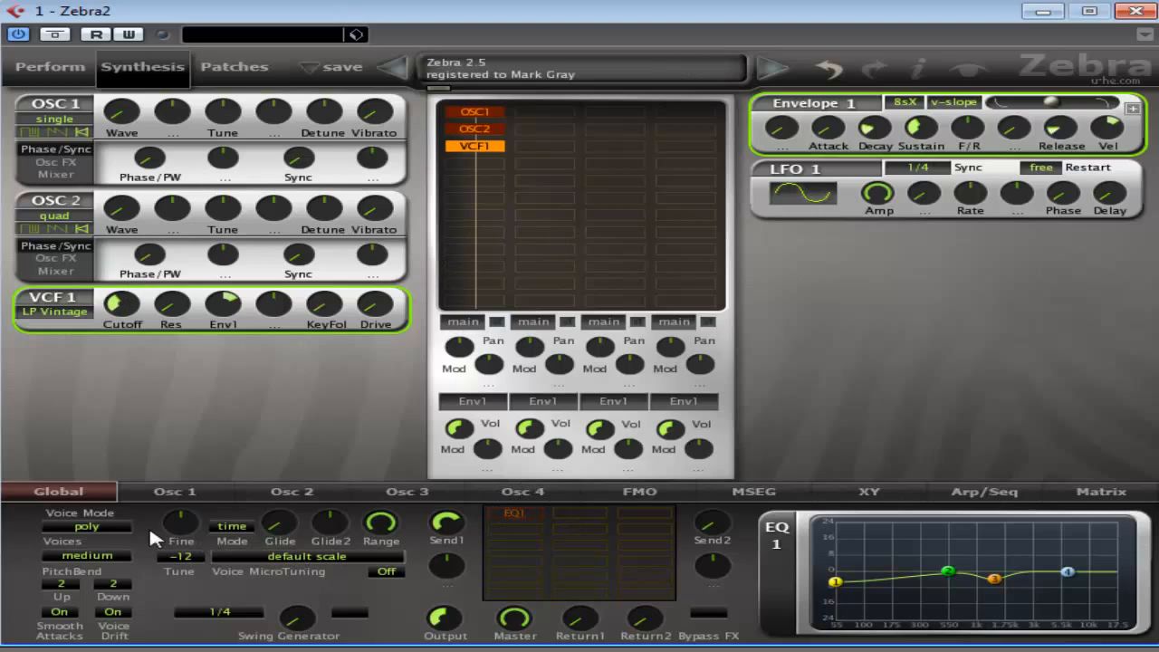
# Step: Add a Comb1 module below VCF1 in the grid, with its input at 68.00 and feedback at 12.00
pyautogui.click(463, 160)
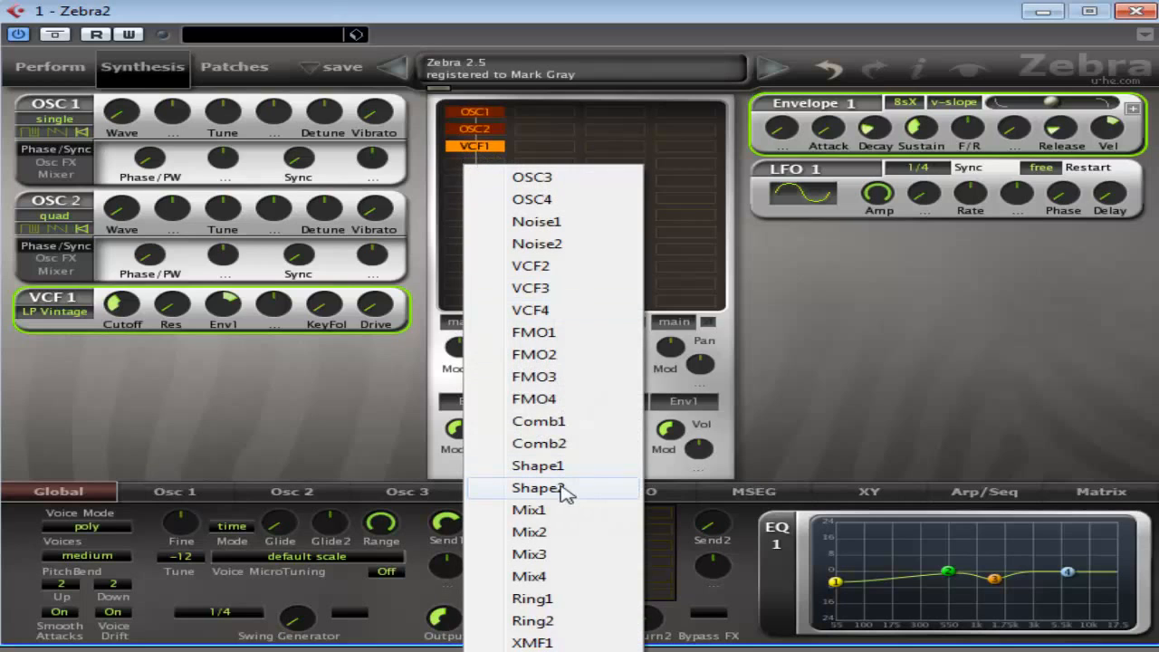
pyautogui.click(538, 422)
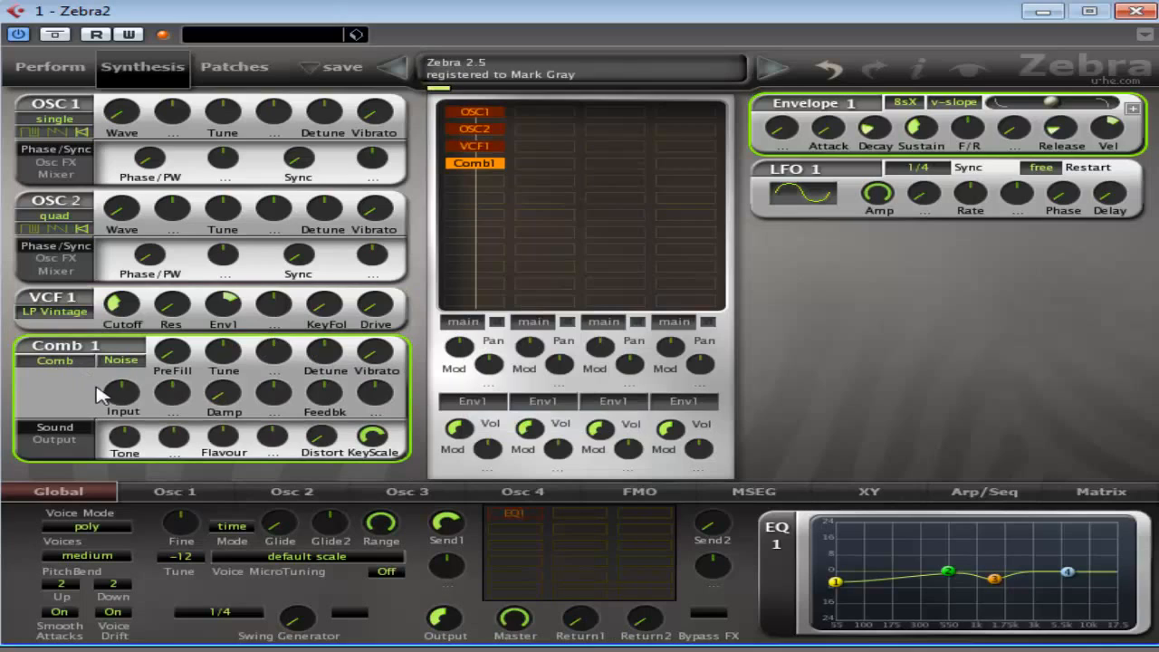
pyautogui.moveTo(122, 392); pyautogui.dragTo(119, 360)
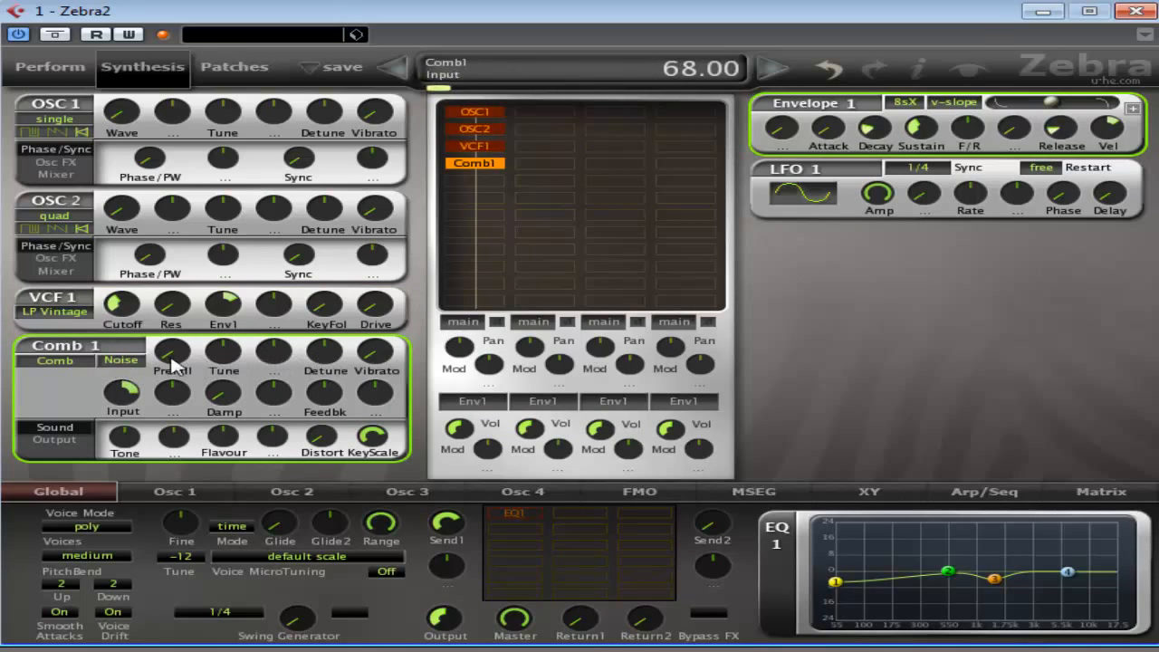
pyautogui.moveTo(318, 401); pyautogui.dragTo(323, 418)
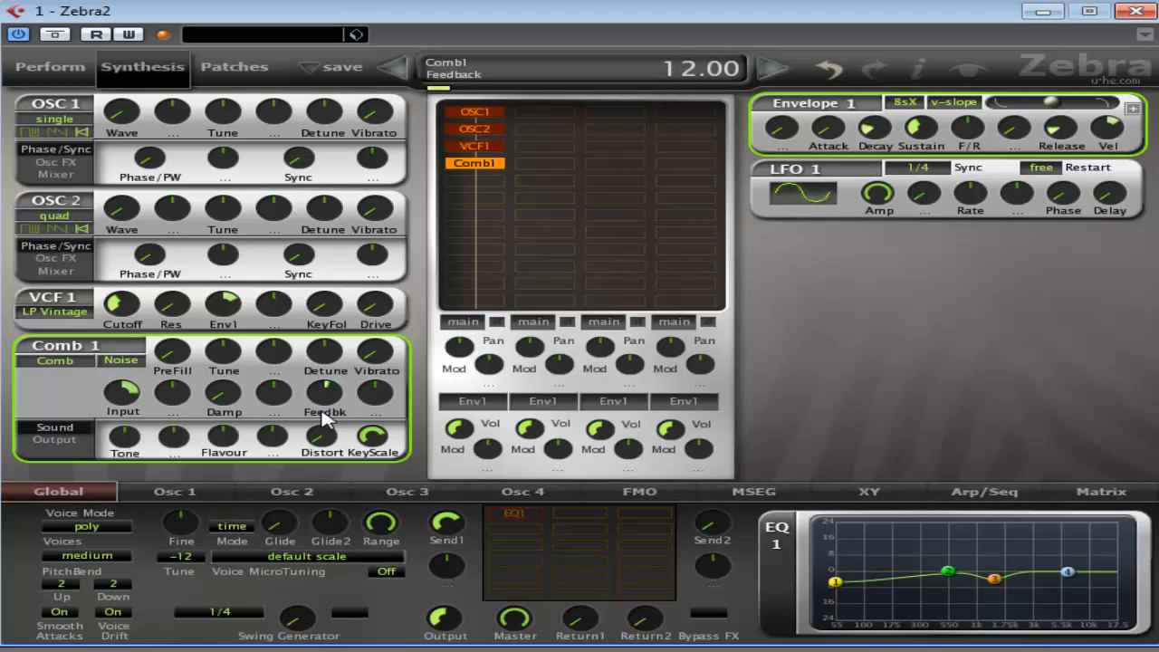
# Step: Set Comb 1's vibrato to 28.50 and input to 100.00, and raise its feedback and damp
pyautogui.moveTo(375, 363); pyautogui.dragTo(382, 303)
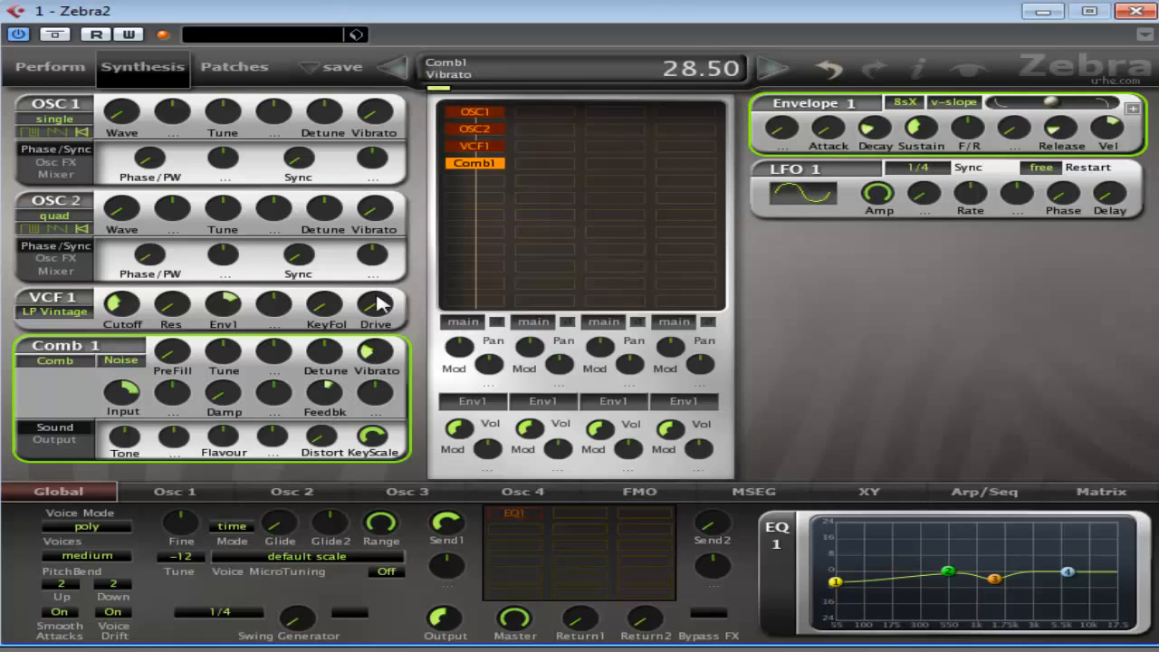
pyautogui.moveTo(329, 404); pyautogui.dragTo(320, 376)
pyautogui.moveTo(122, 394); pyautogui.dragTo(127, 356)
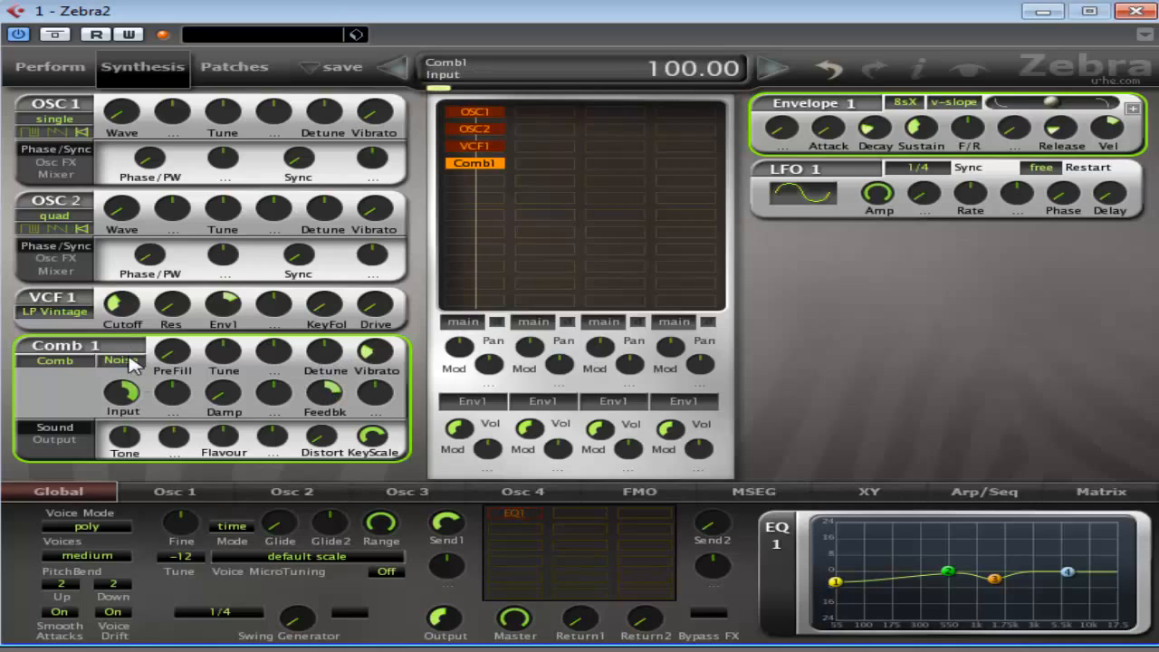
pyautogui.moveTo(223, 409); pyautogui.dragTo(214, 353)
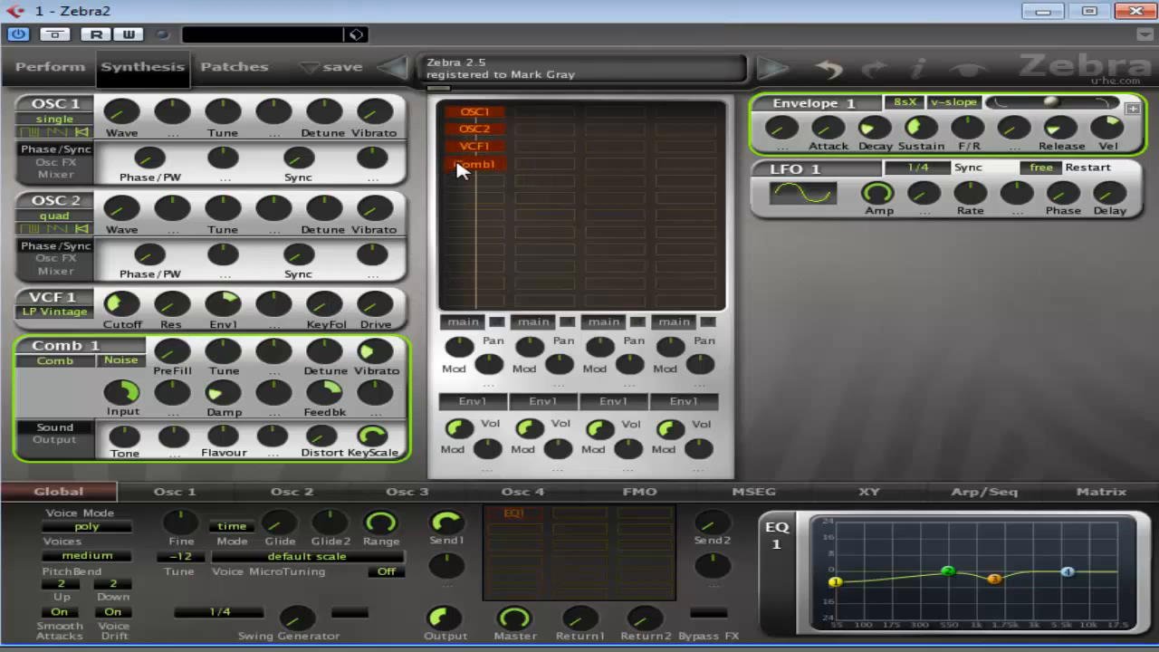
# Step: Bypass Comb1, and set VCF 1's cutoff to 52.00 and its Env1 depth to 66.00
pyautogui.doubleClick(457, 166)
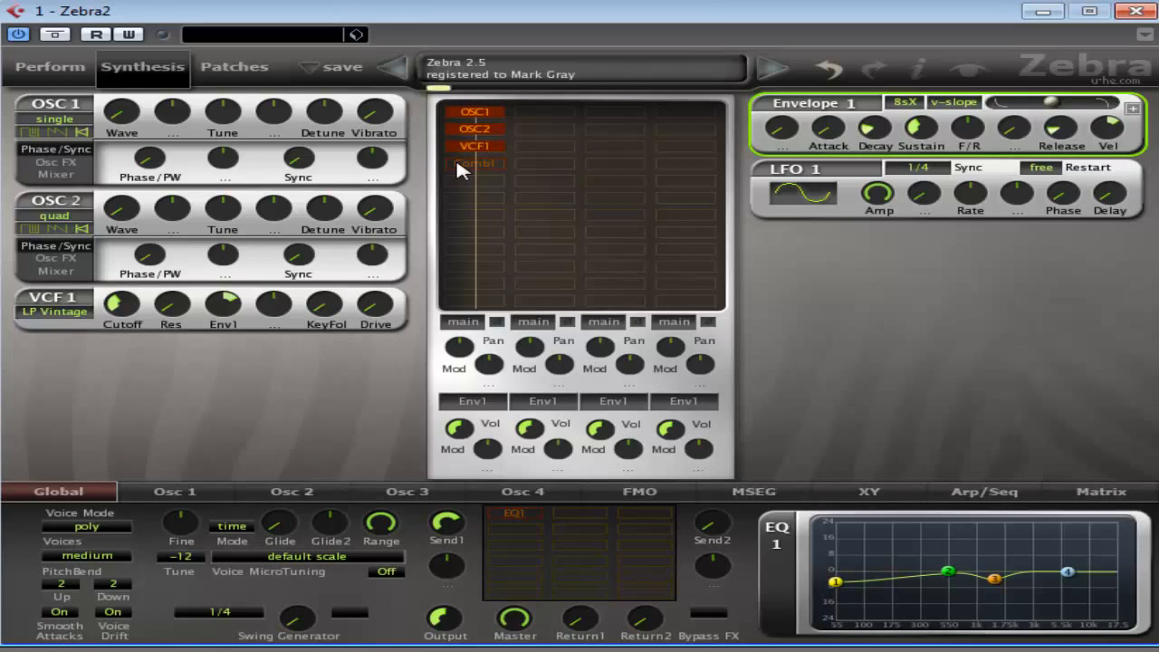
pyautogui.click(120, 313)
pyautogui.scroll(-1, 120, 313)
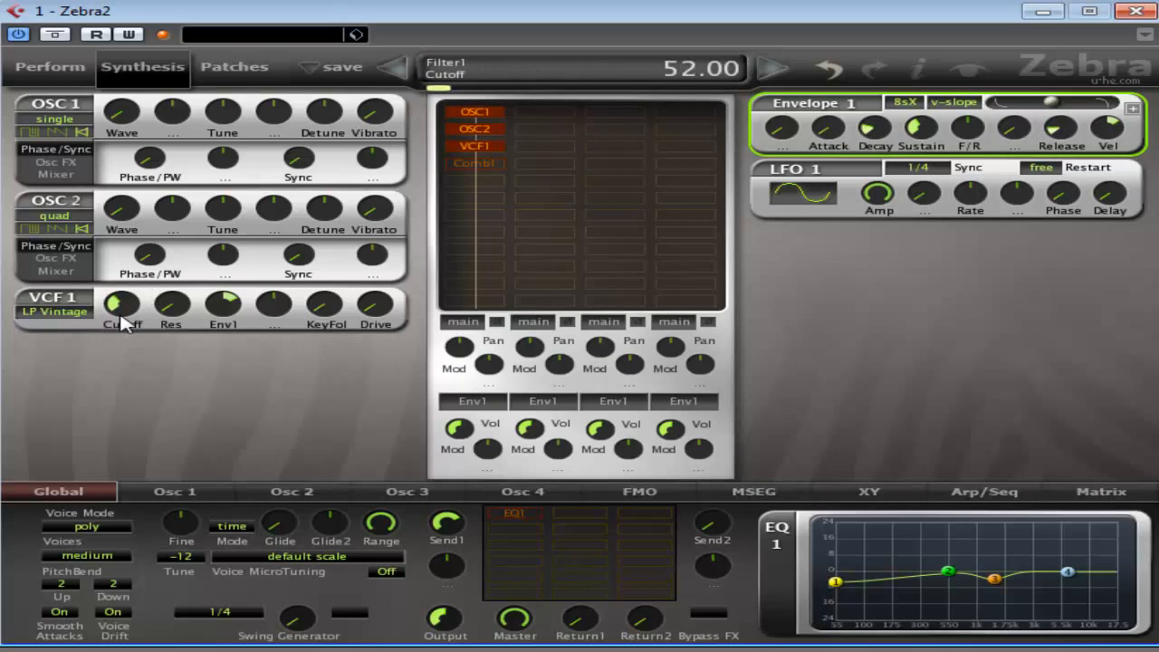
pyautogui.scroll(-1, 224, 301)
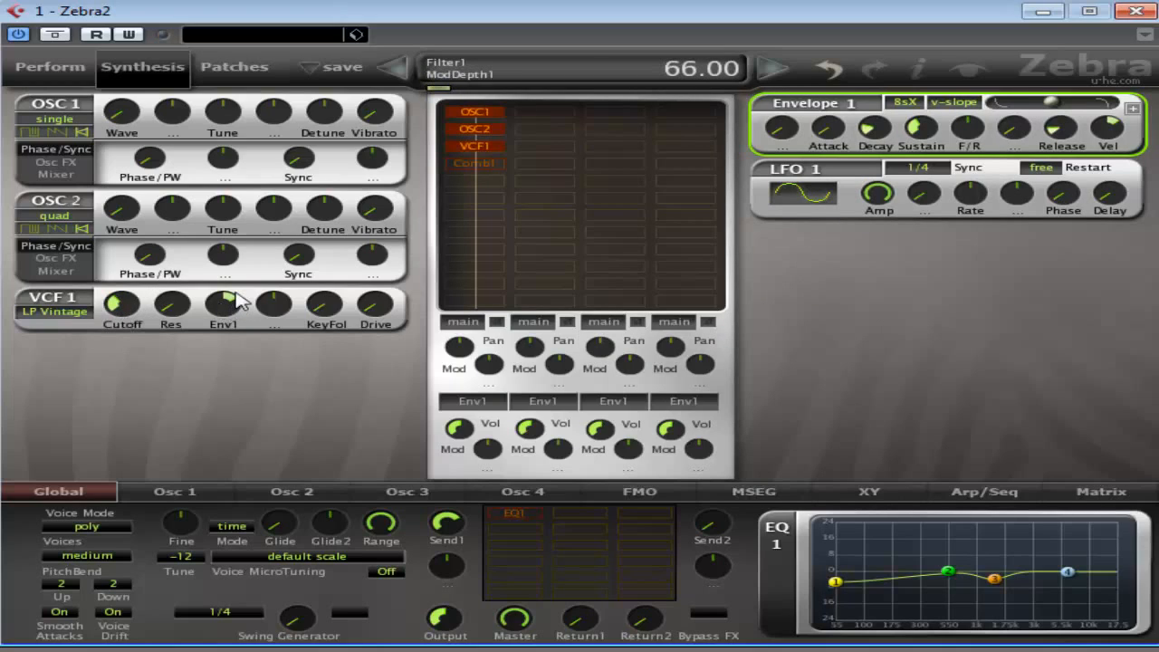
# Step: Set Envelope 1's sustain to 36.50 and its slope to 2.00
pyautogui.click(916, 134)
pyautogui.scroll(-1, 919, 145)
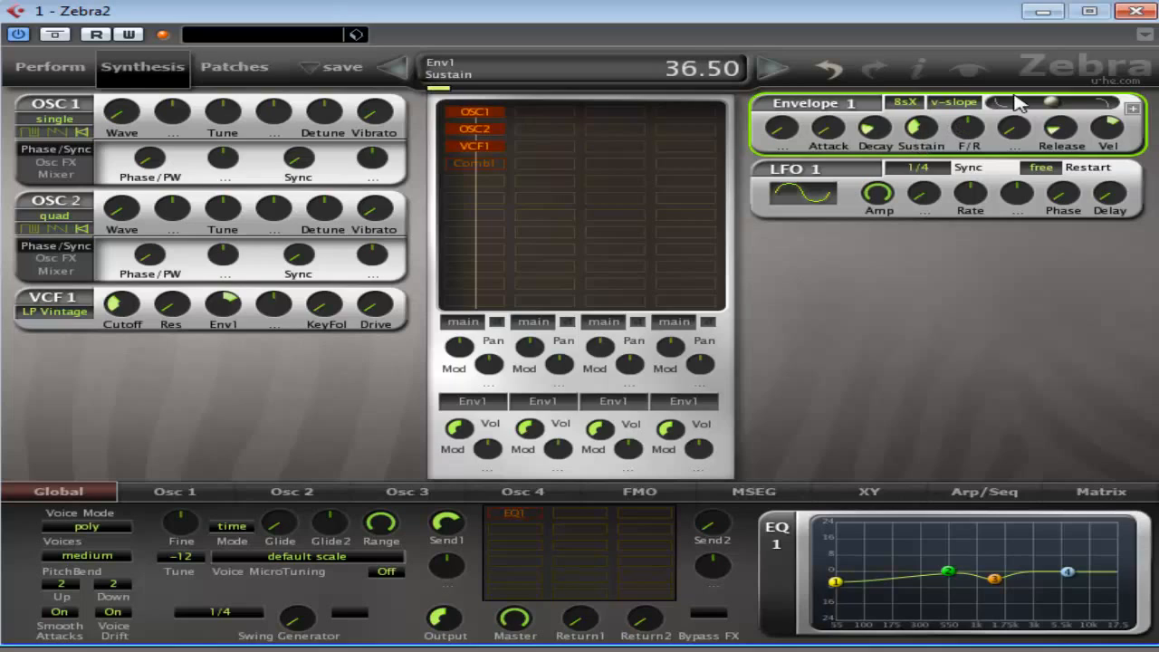
pyautogui.moveTo(1055, 102); pyautogui.dragTo(1042, 158)
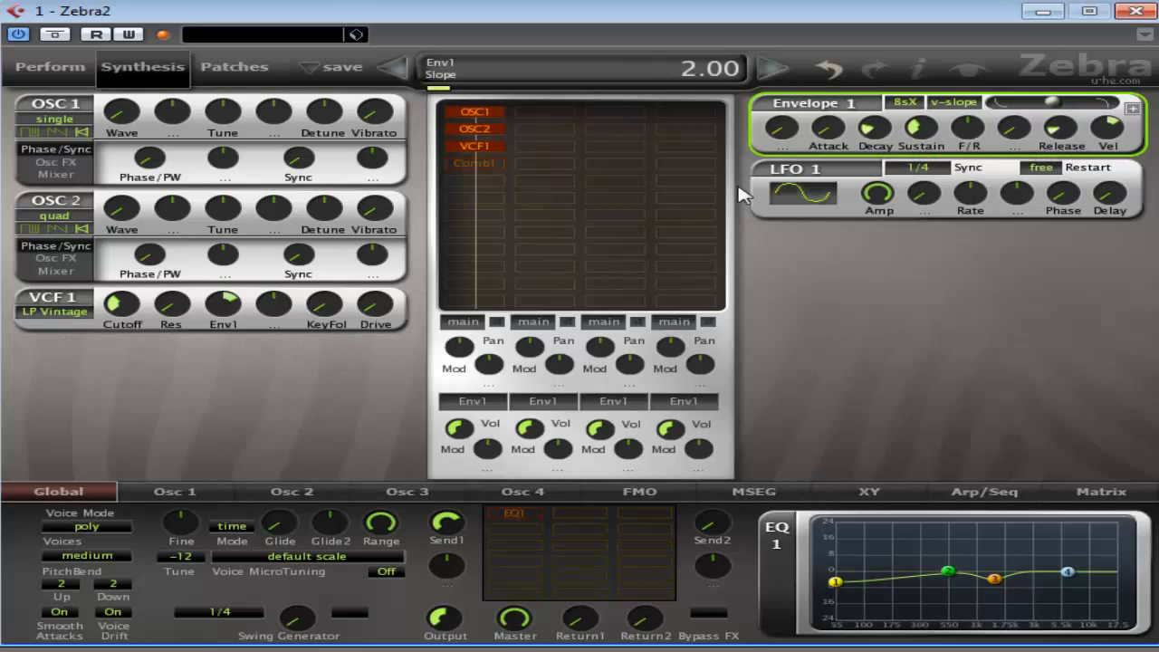
# Step: Set Envelope 1's decay to 24.50, check its sustain, and set the attack to 0.00
pyautogui.moveTo(874, 132); pyautogui.dragTo(875, 129)
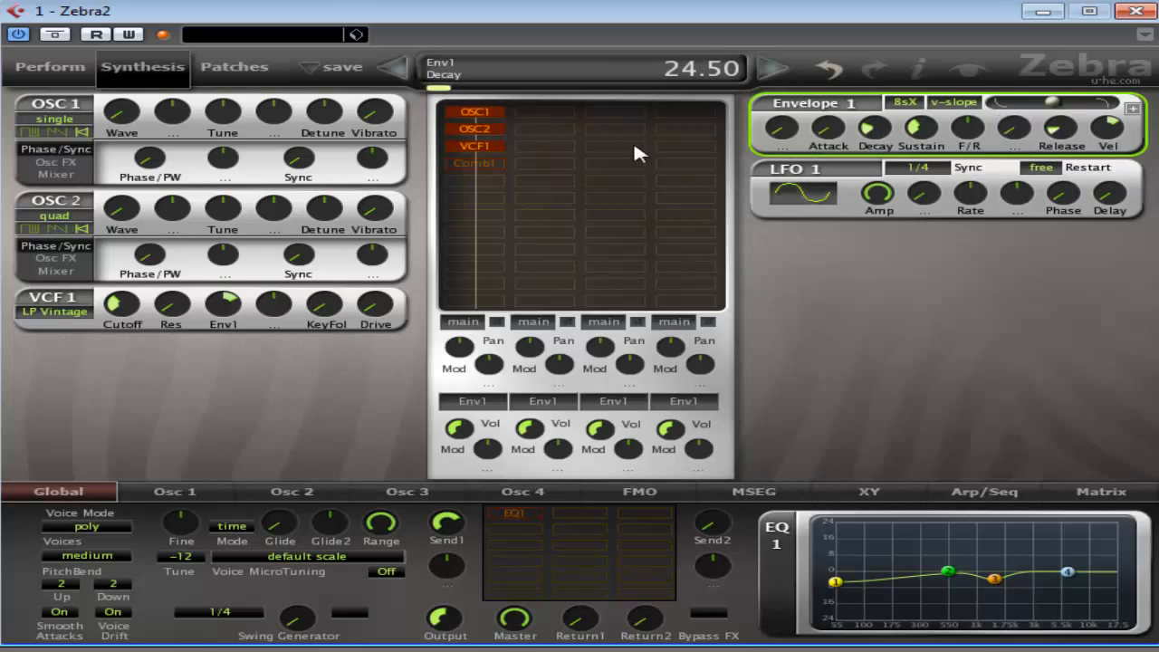
pyautogui.click(928, 131)
pyautogui.moveTo(834, 133); pyautogui.dragTo(791, 169)
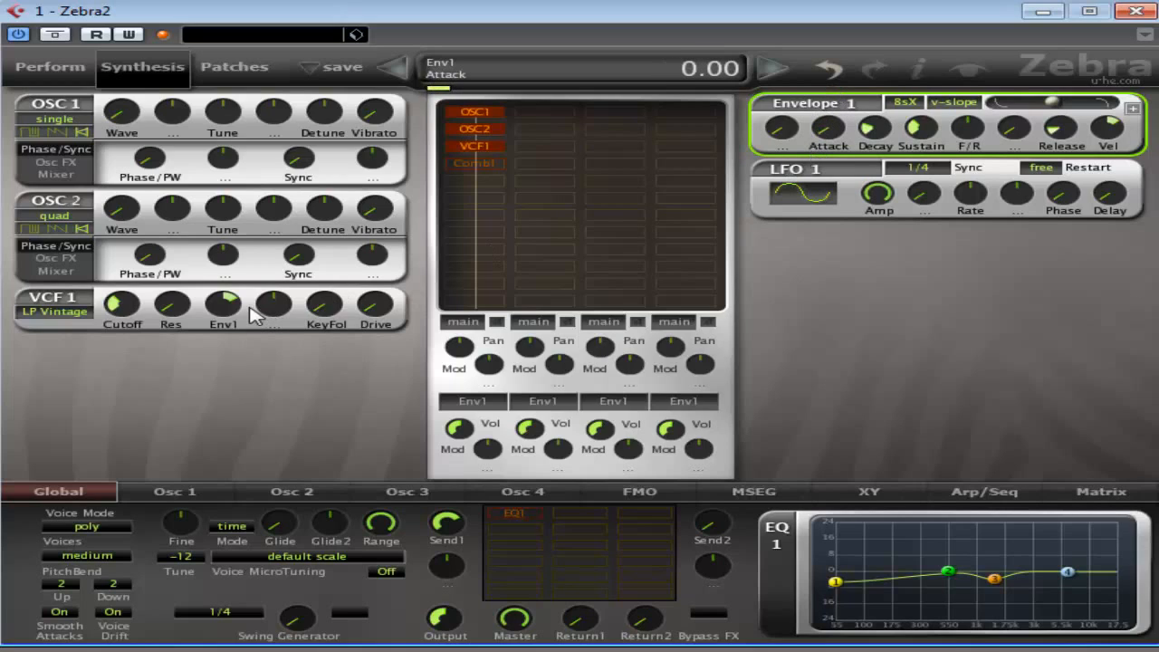